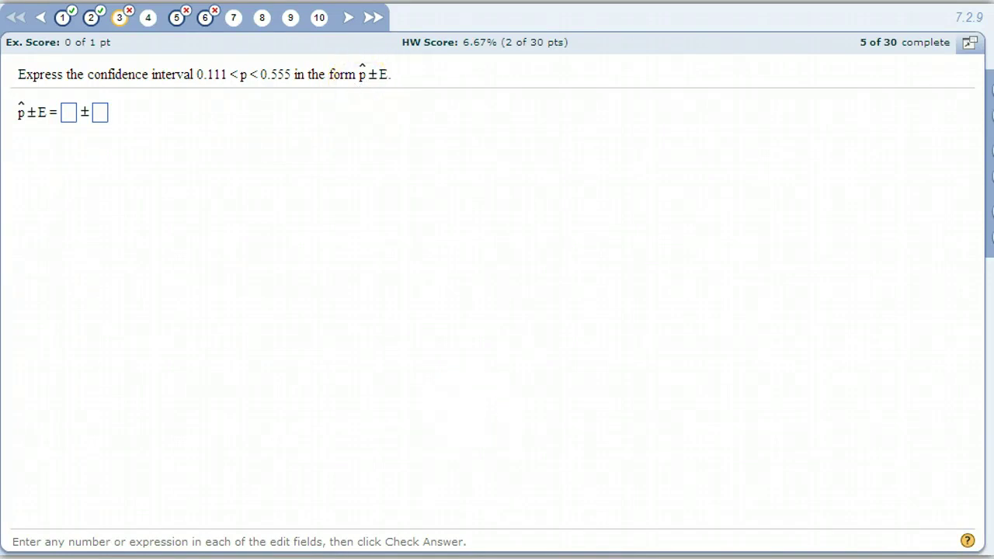
Step: Switch to the graphing calculator, turn it on, clear the home screen and compute .111+.555
key("alt+Tab")
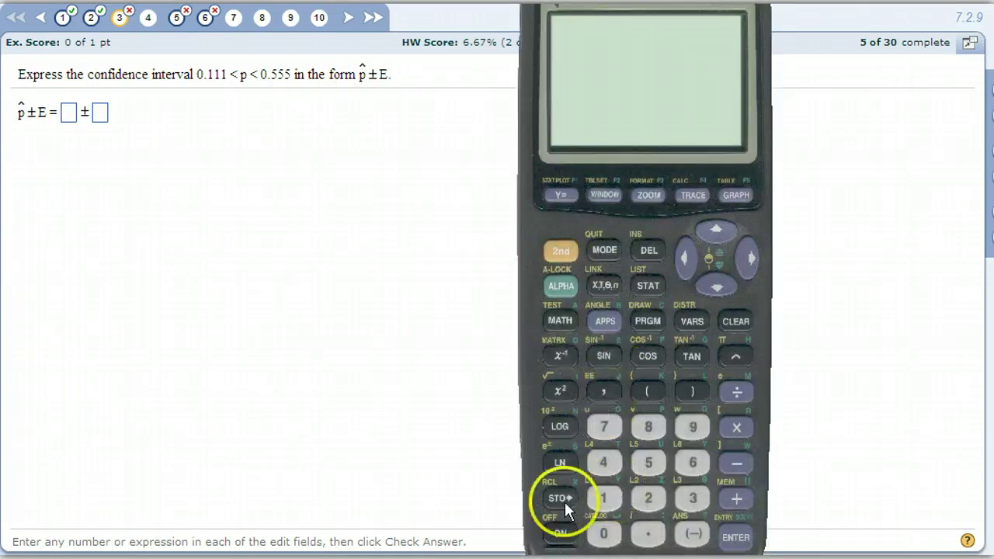
left_click(559, 534)
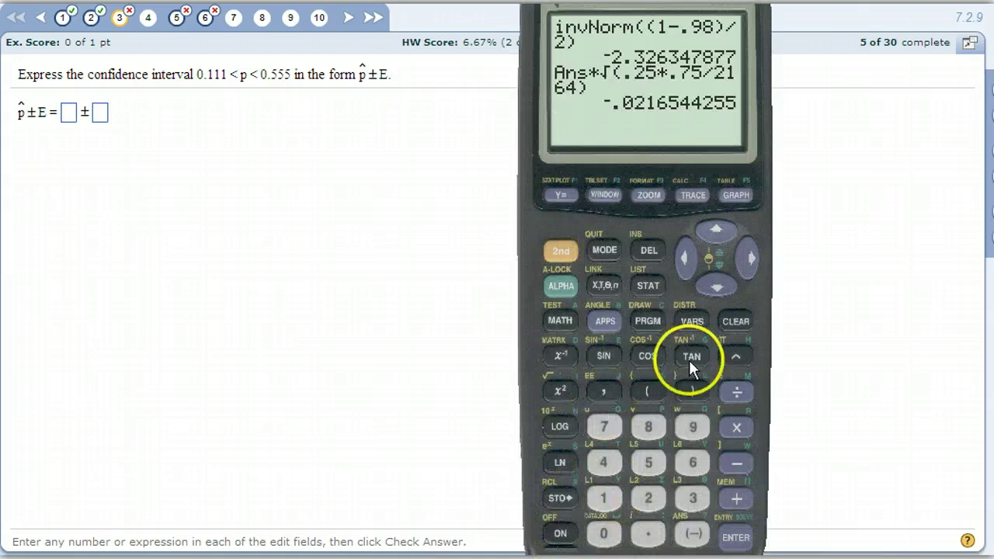
left_click(730, 319)
left_click(652, 532)
left_click(608, 497)
left_click(608, 496)
left_click(608, 495)
left_click(739, 502)
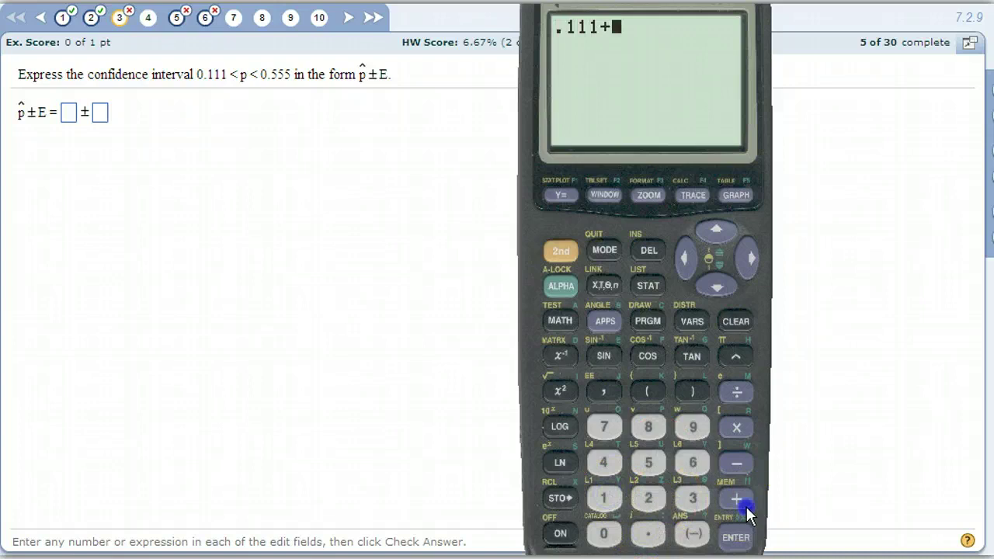
left_click(650, 535)
left_click(649, 462)
left_click(649, 462)
left_click(648, 462)
left_click(741, 537)
Step: Divide the sum of the interval limits by 2 to get the point estimate
left_click(734, 388)
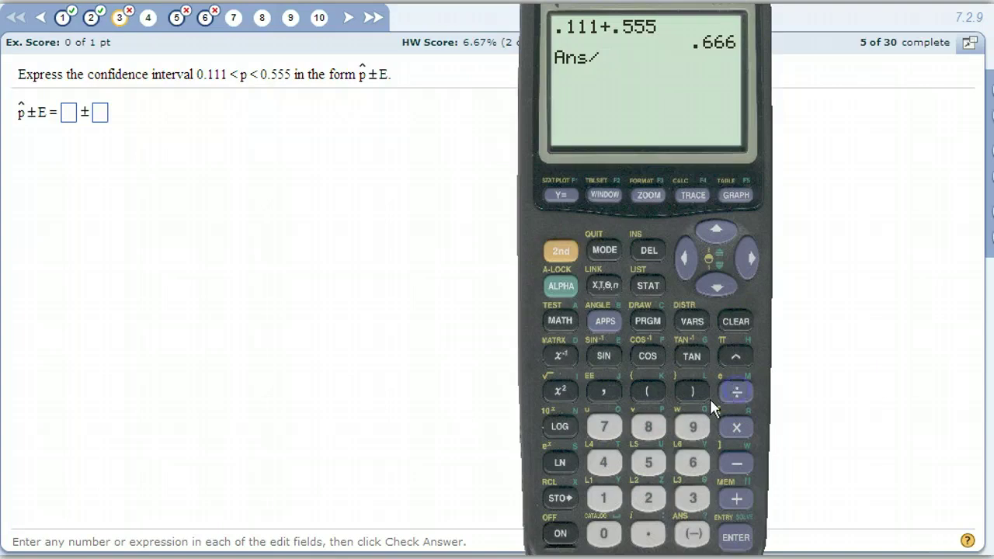
left_click(651, 497)
left_click(734, 538)
Step: Return to the homework question and enter .333 as the point estimate p-hat
left_click(68, 116)
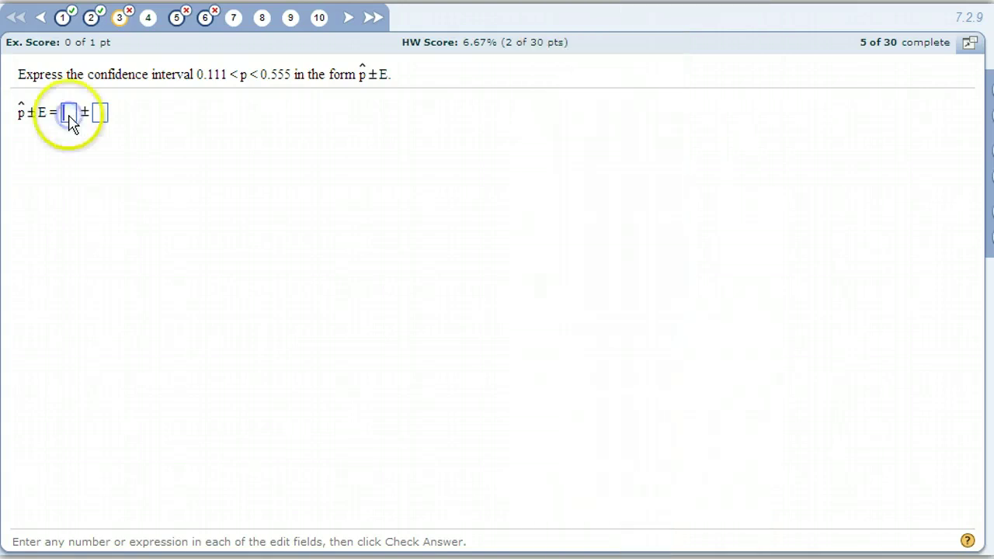
type(".333")
left_click(107, 115)
left_click(377, 87)
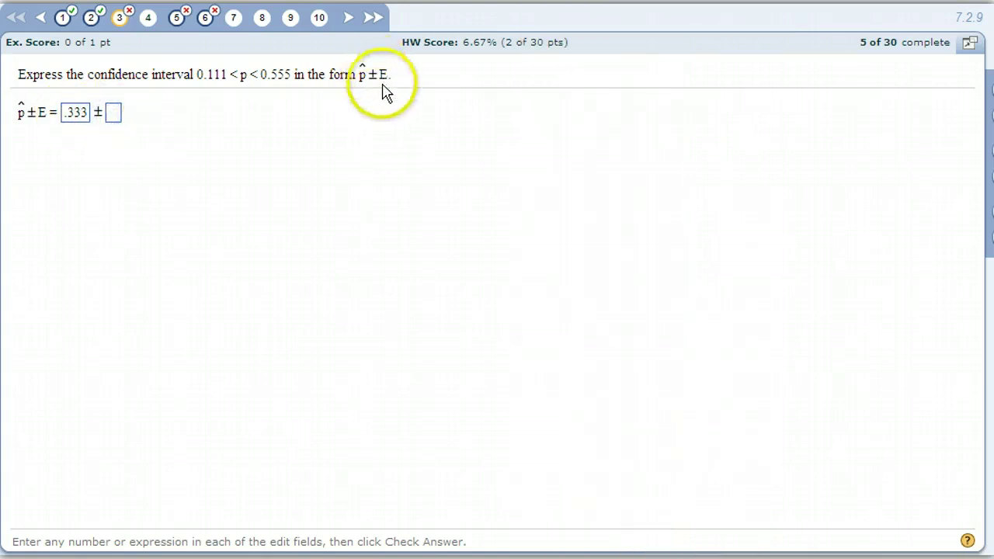
Step: Switch to the calculator, clear it and compute the margin of error as .555-.333
key("alt+Tab")
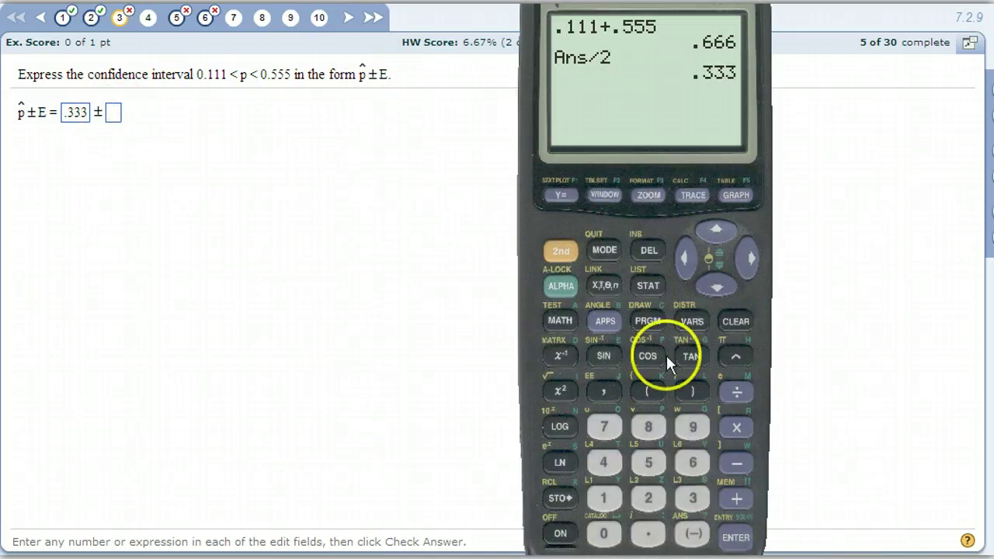
left_click(734, 321)
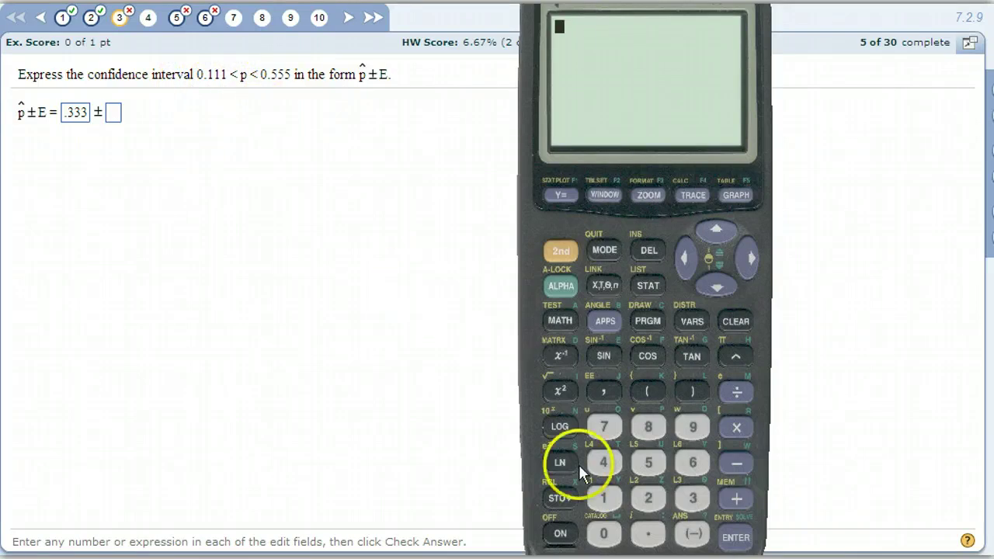
left_click(649, 543)
left_click(650, 466)
left_click(649, 466)
left_click(650, 466)
left_click(744, 464)
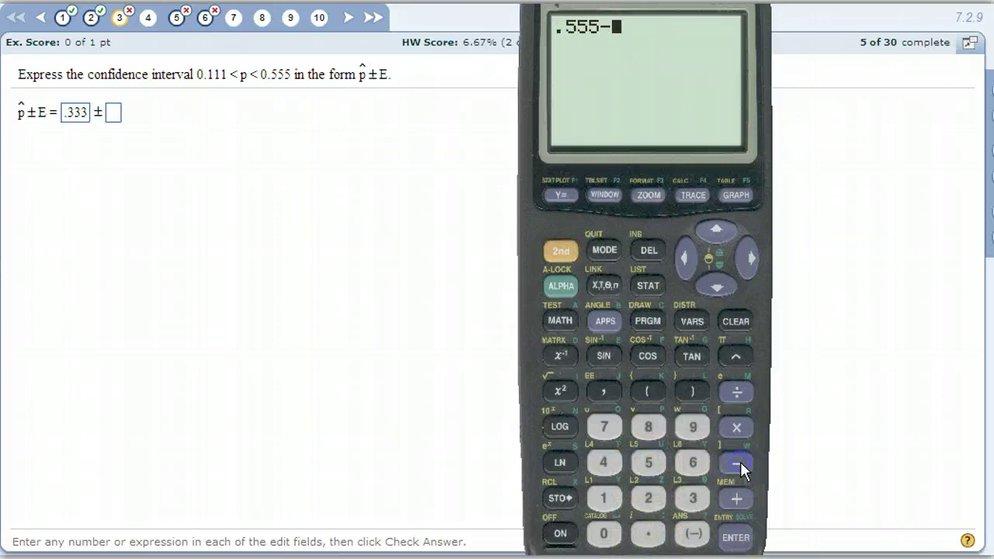
left_click(692, 498)
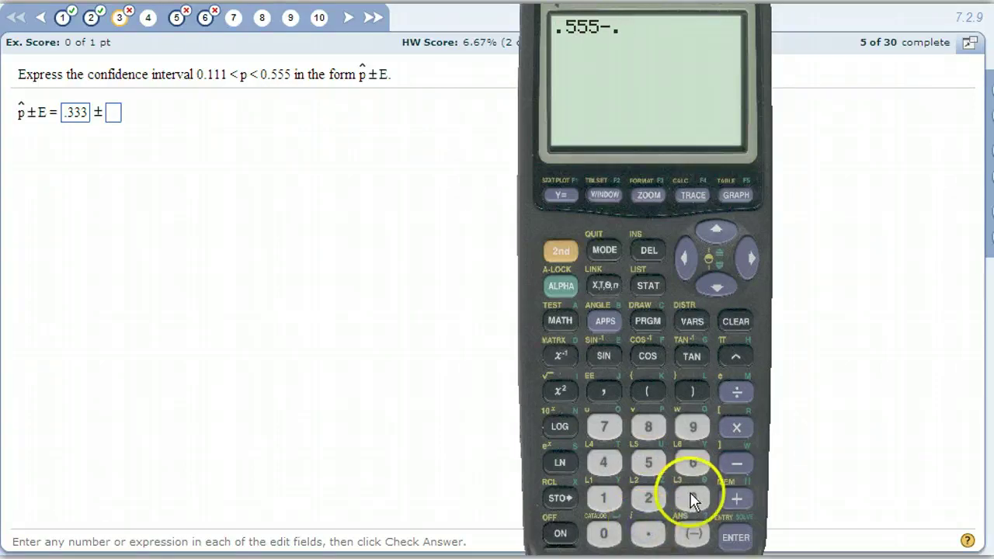
left_click(693, 499)
left_click(736, 537)
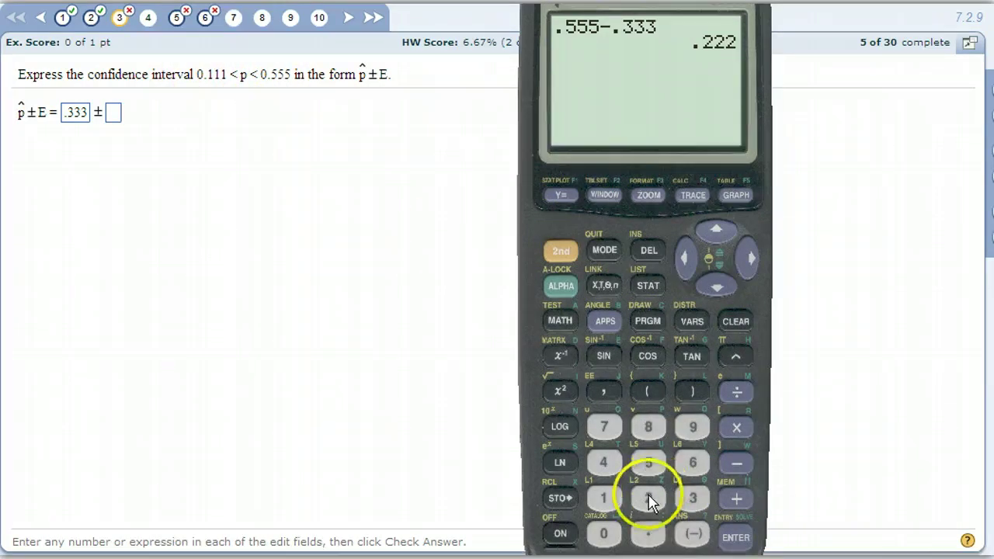
Step: Compute the margin of error the alternative way, as .555-.111 with the difference divided by 2
left_click(648, 534)
double_click(649, 462)
left_click(730, 463)
left_click(648, 534)
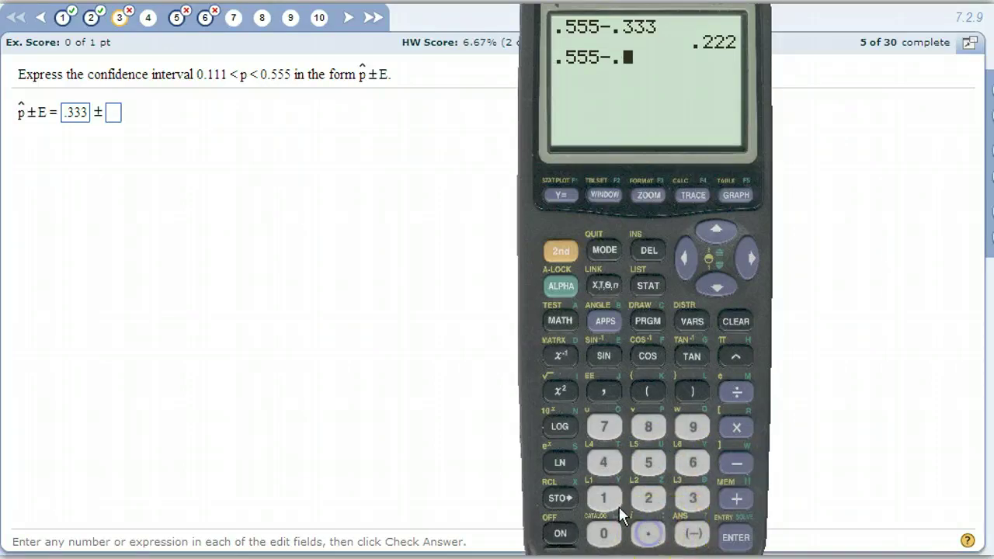
left_click(604, 498)
left_click(603, 498)
left_click(603, 499)
left_click(736, 537)
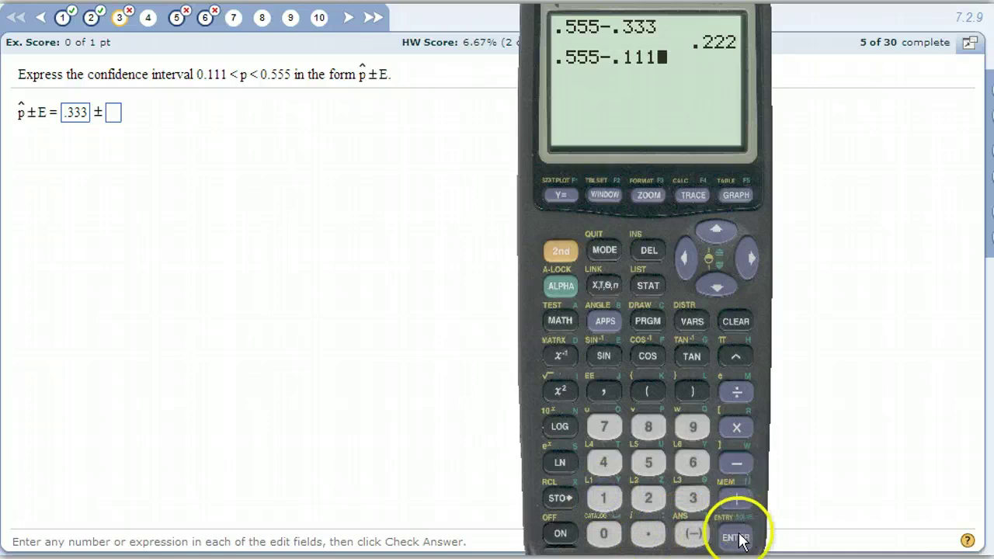
left_click(647, 494)
left_click(735, 538)
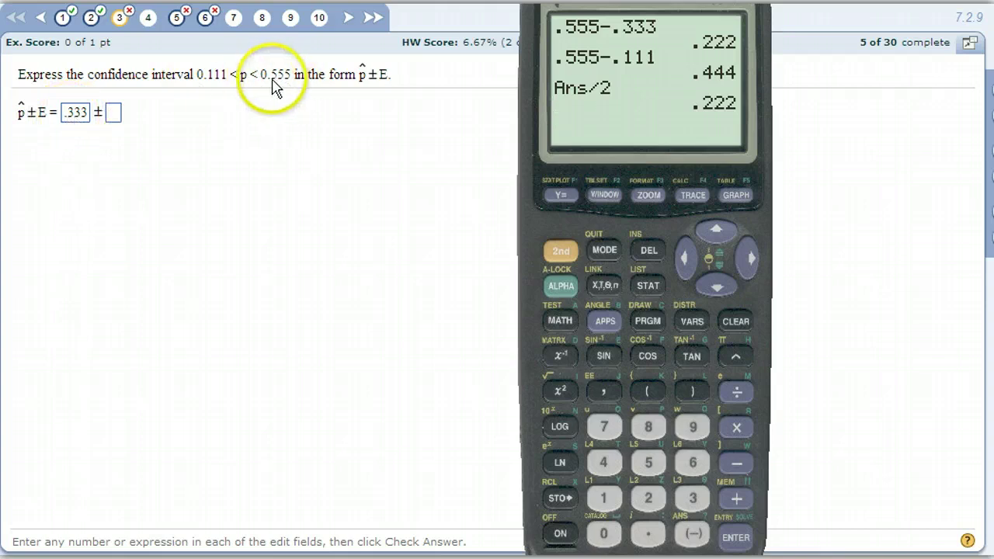
Step: Return to the homework question, enter .222 as the margin of error E and submit the answer
left_click(114, 118)
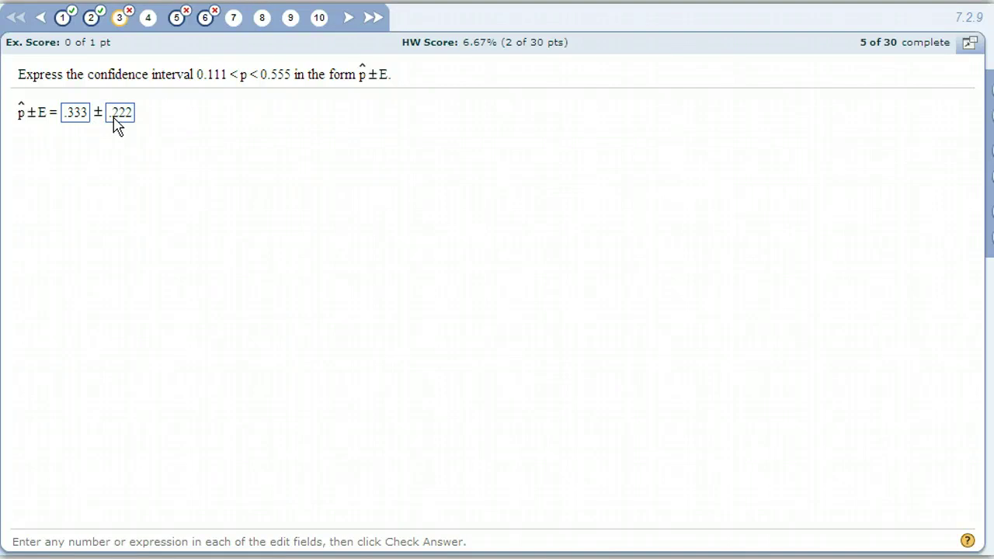
key("Return")
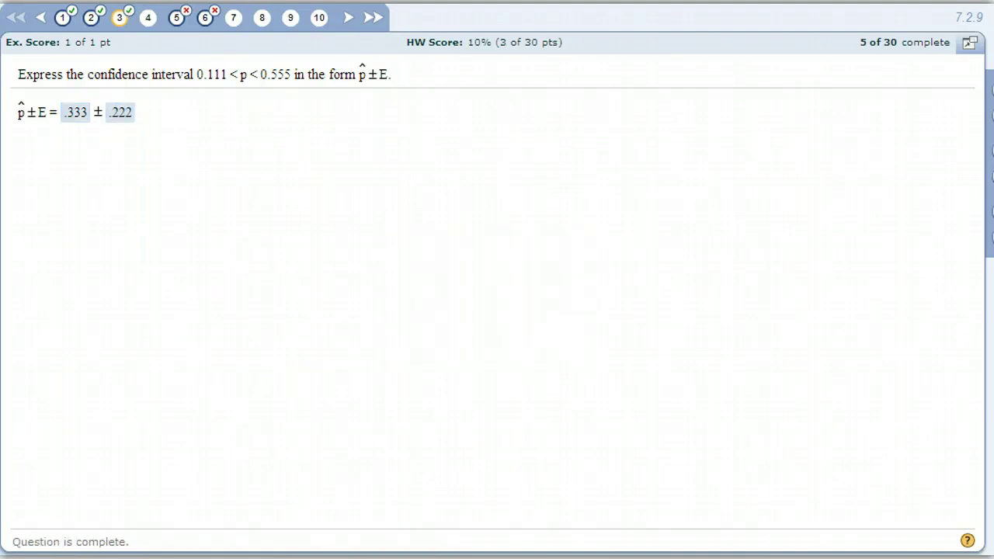
Step: Switch to the calculator, clear it and compute the sum .555+.111
key("alt+Tab")
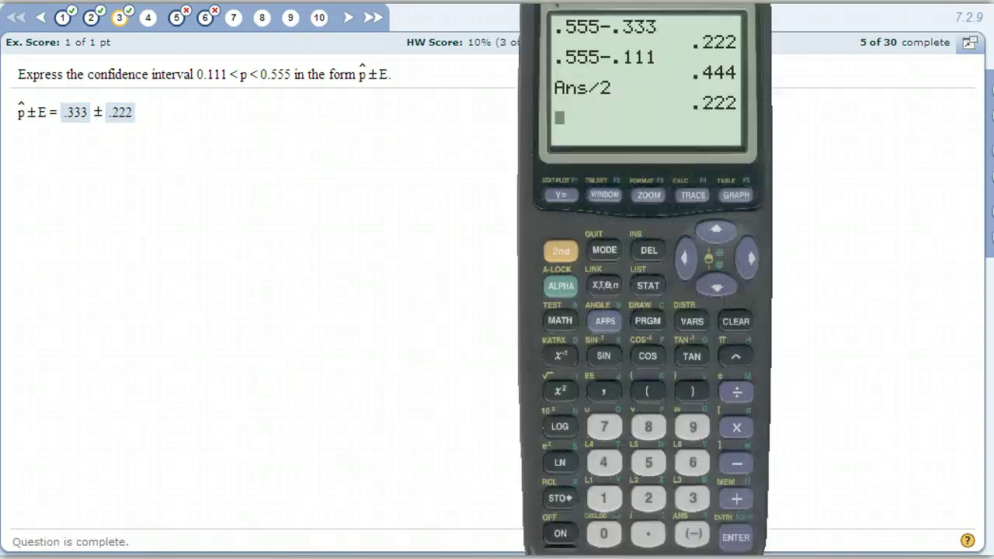
left_click(737, 323)
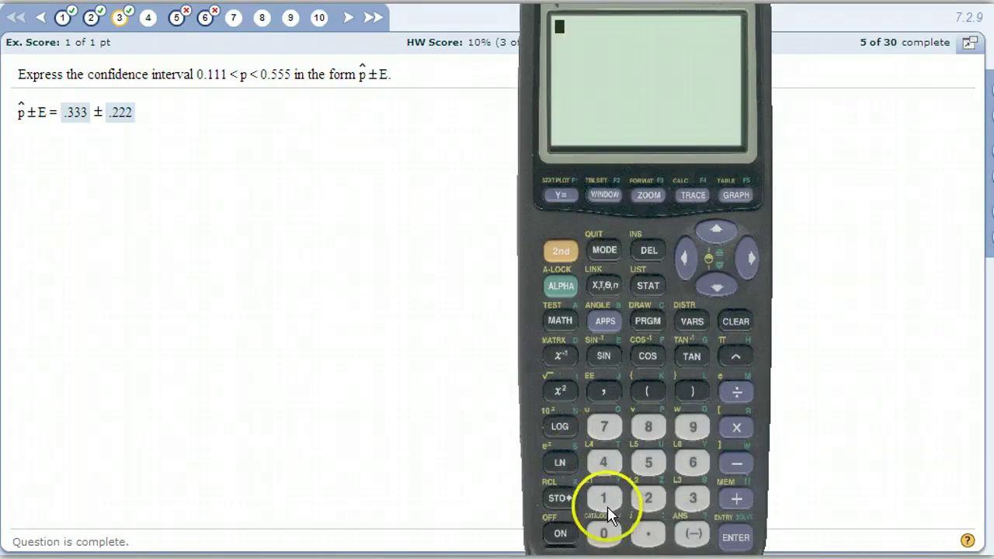
left_click(645, 532)
left_click(648, 463)
left_click(648, 462)
left_click(649, 463)
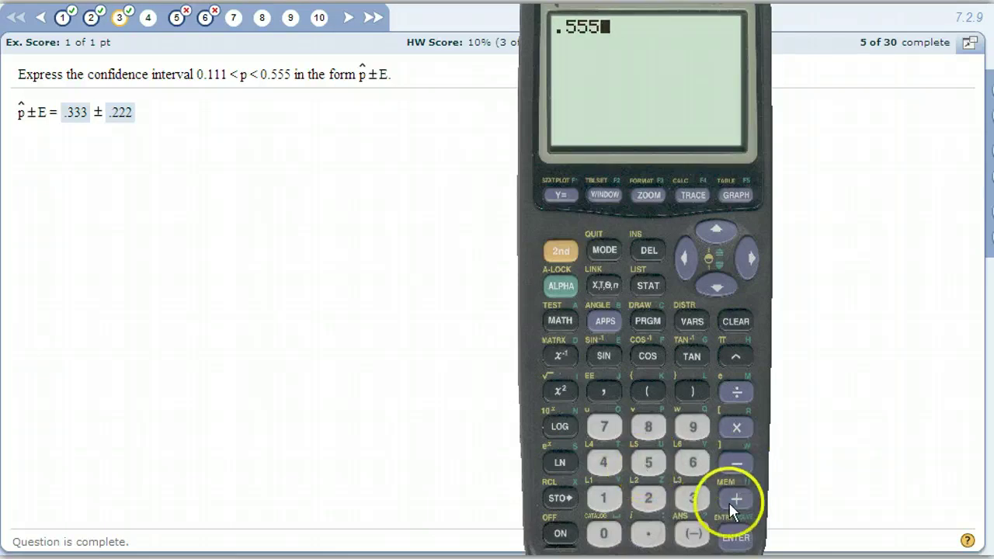
left_click(645, 533)
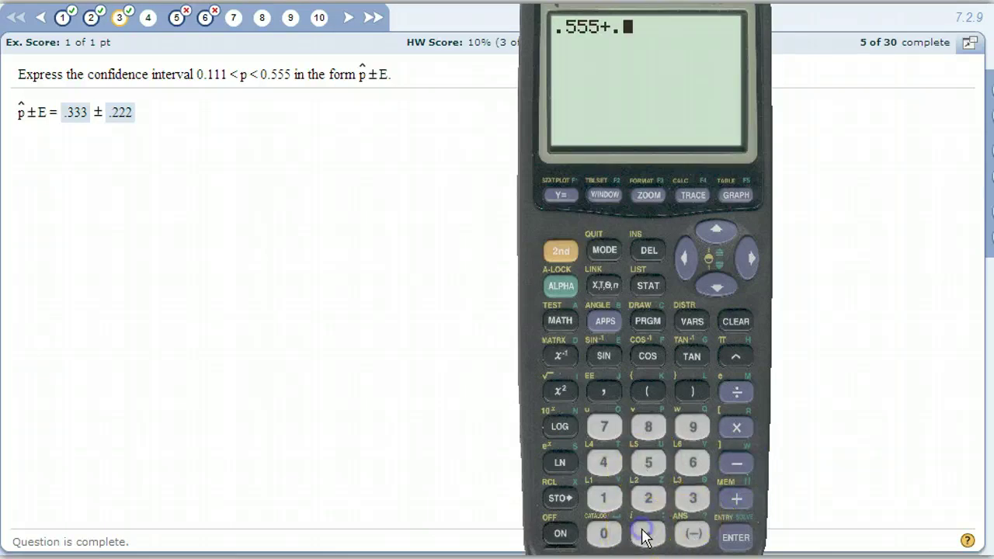
left_click(604, 498)
left_click(604, 498)
left_click(604, 498)
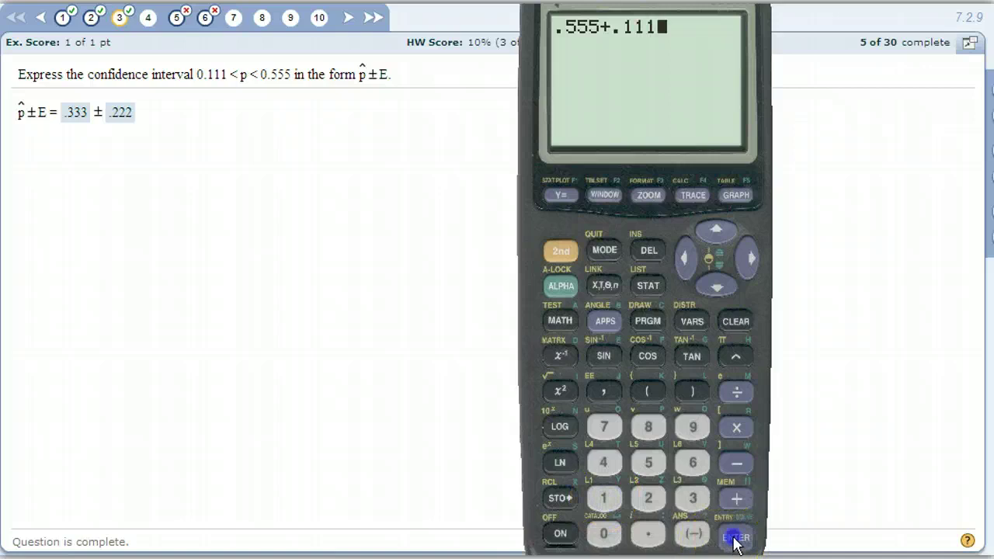
left_click(734, 536)
Step: Divide the sum of .555 and .111 by 2 on the calculator
left_click(735, 392)
left_click(649, 498)
left_click(730, 536)
Step: Recall the earlier .555+.111 entry, change its plus sign to minus and evaluate .555-.111
left_click(558, 252)
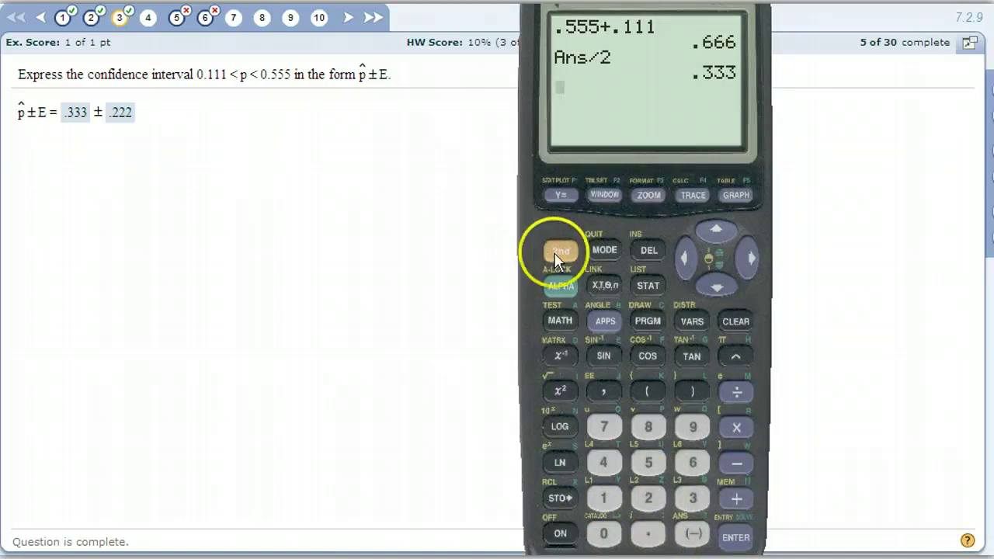
left_click(734, 536)
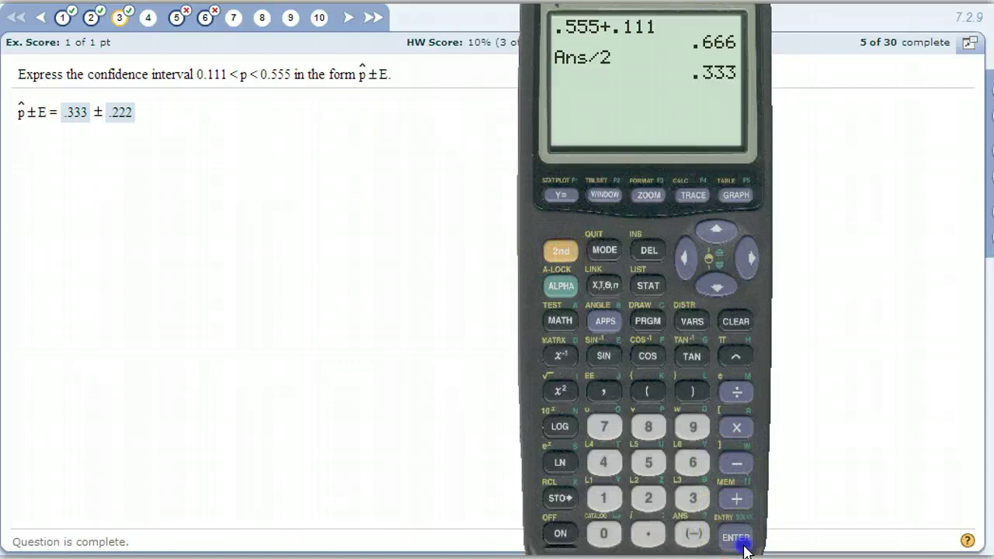
left_click(558, 250)
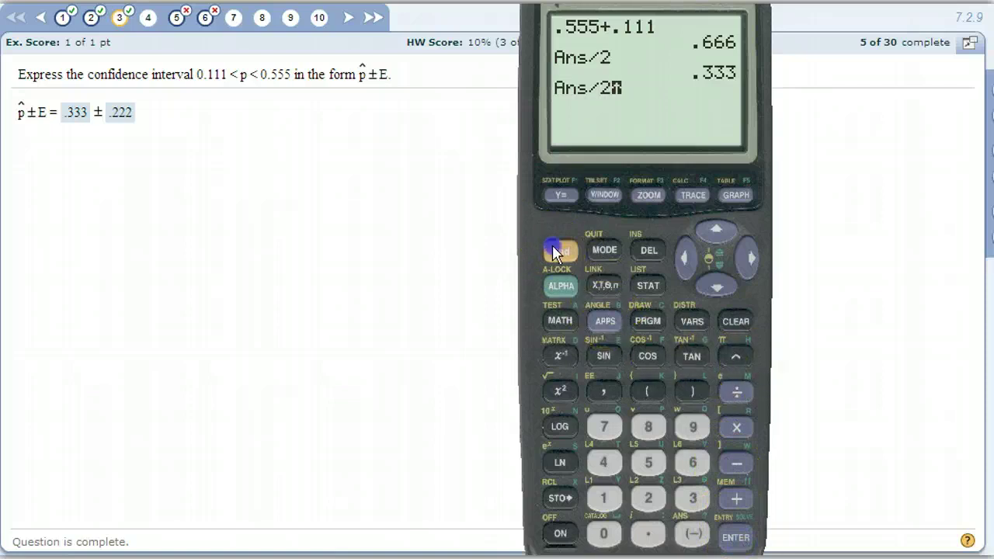
left_click(733, 536)
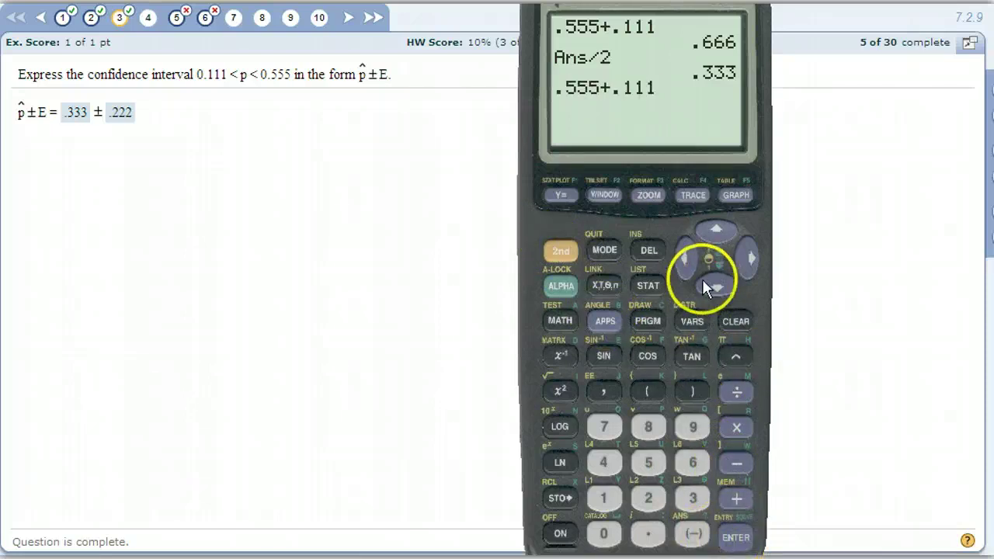
left_click(689, 259)
left_click(685, 254)
left_click(685, 254)
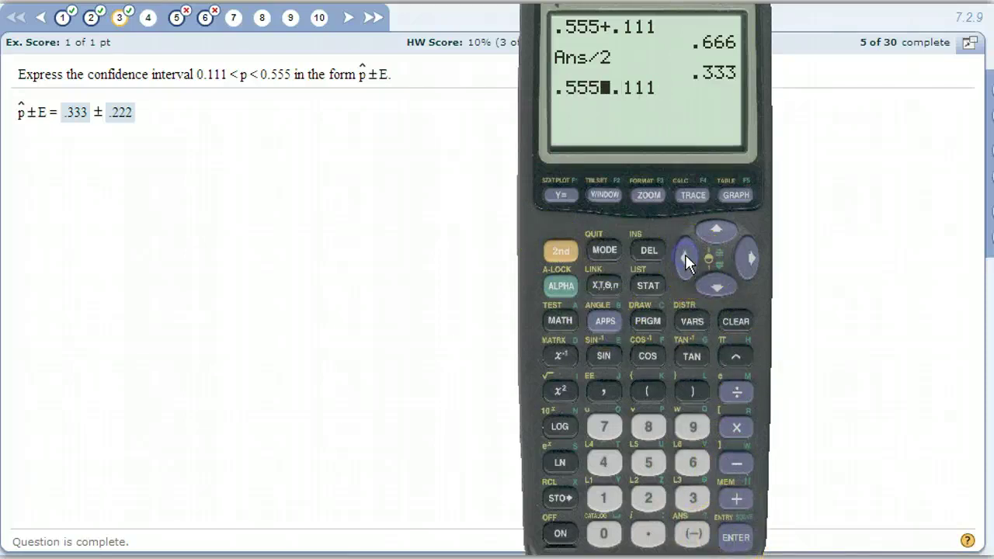
left_click(737, 458)
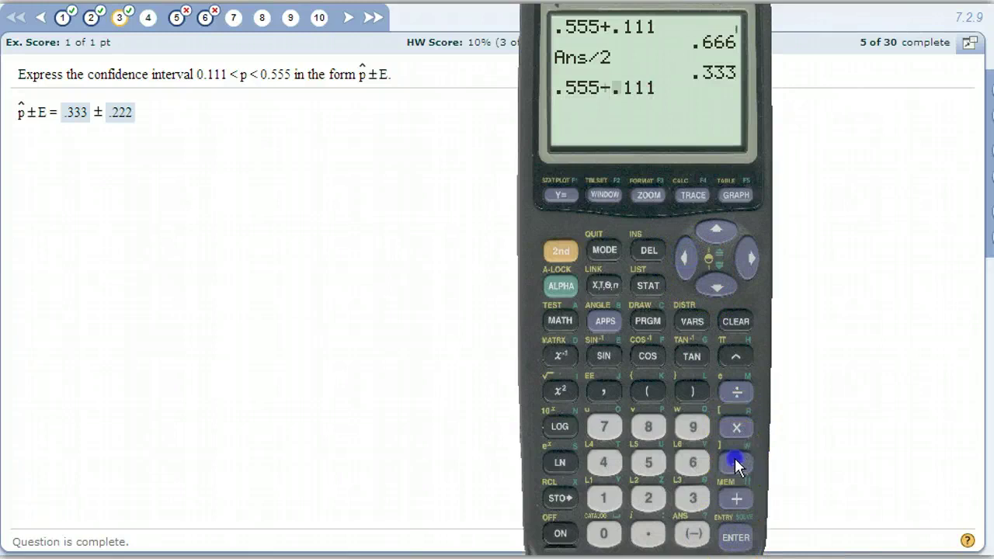
left_click(735, 537)
Step: Divide the difference of the interval limits by 2 on the calculator
left_click(736, 392)
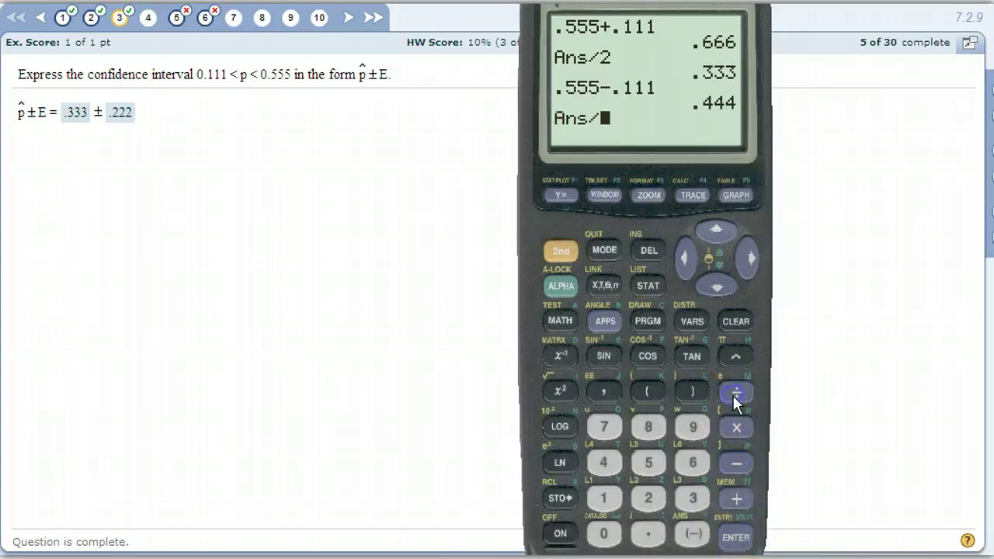
left_click(639, 506)
left_click(734, 538)
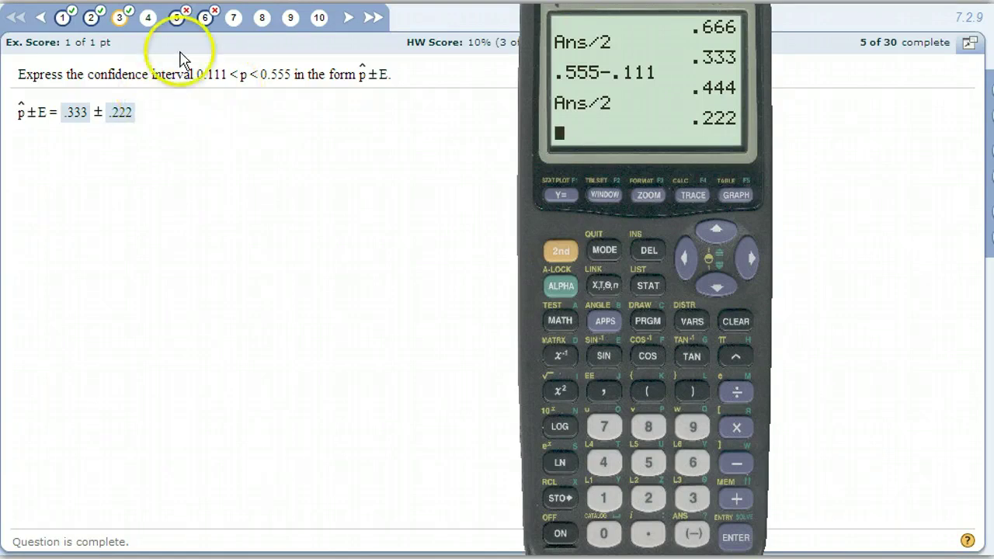
Step: Open homework question 5, look back at question 3 for comparison and return to question 5
left_click(177, 17)
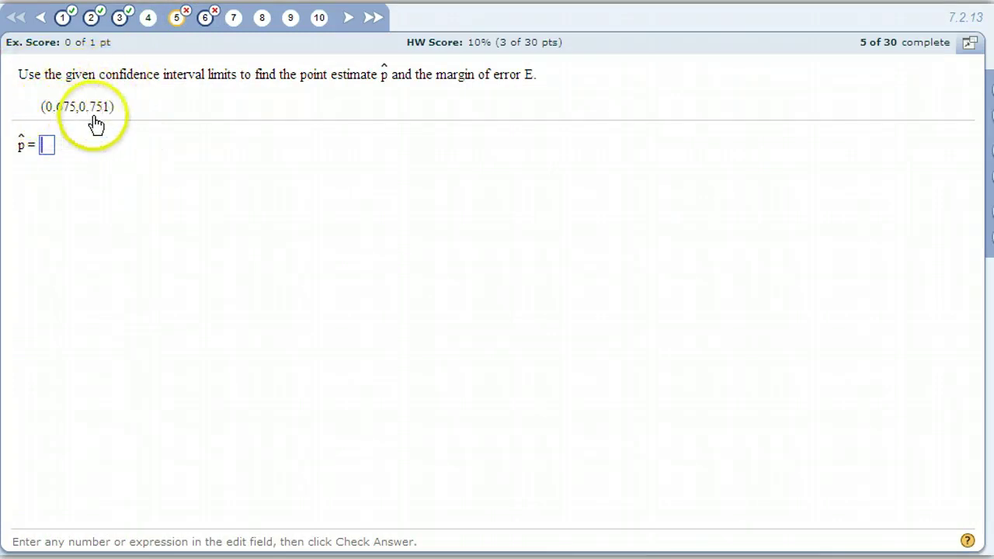
left_click(119, 17)
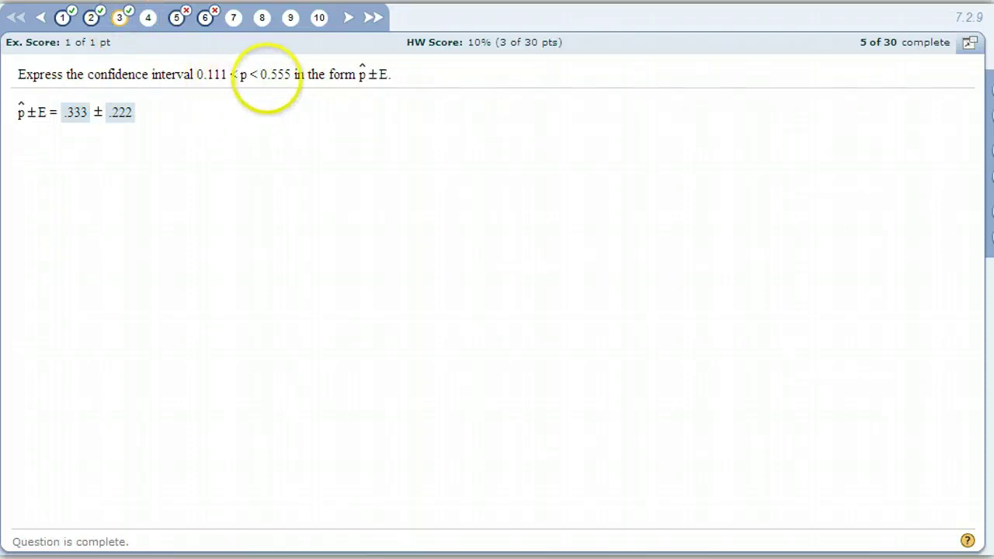
left_click(177, 19)
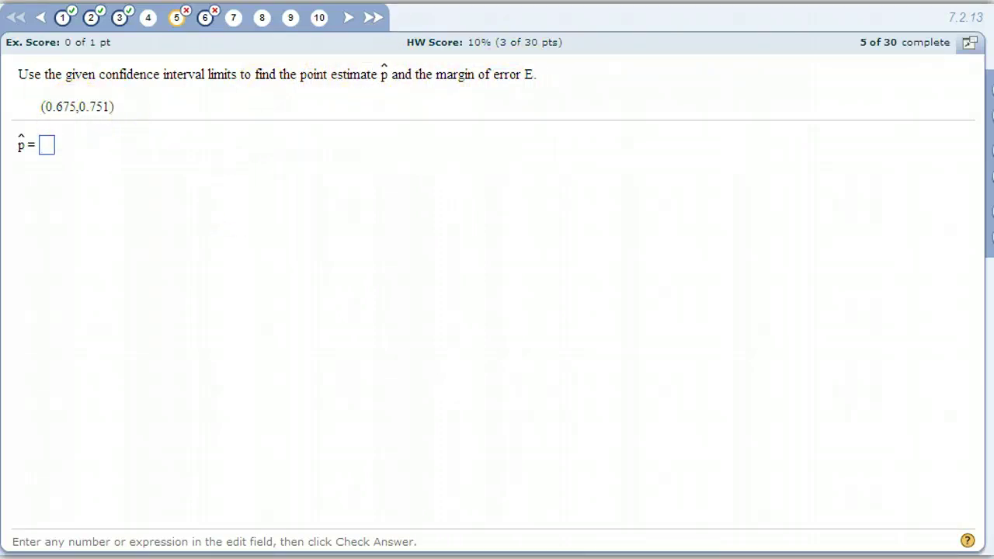
Step: Switch to the calculator, clear its screen and evaluate the sum of the interval limits, .751+.675
key("alt+Tab")
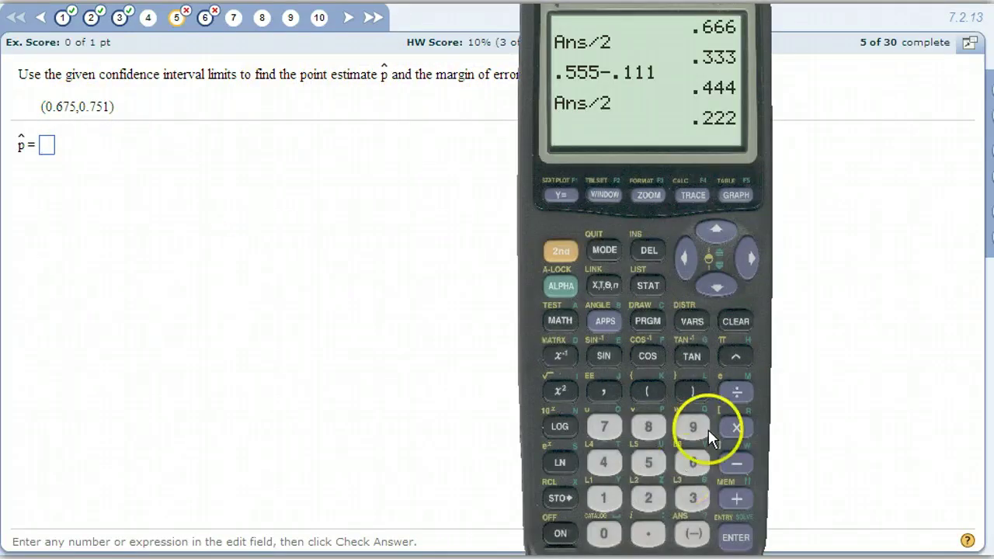
left_click(736, 326)
left_click(647, 535)
left_click(604, 426)
left_click(648, 463)
left_click(603, 497)
left_click(736, 498)
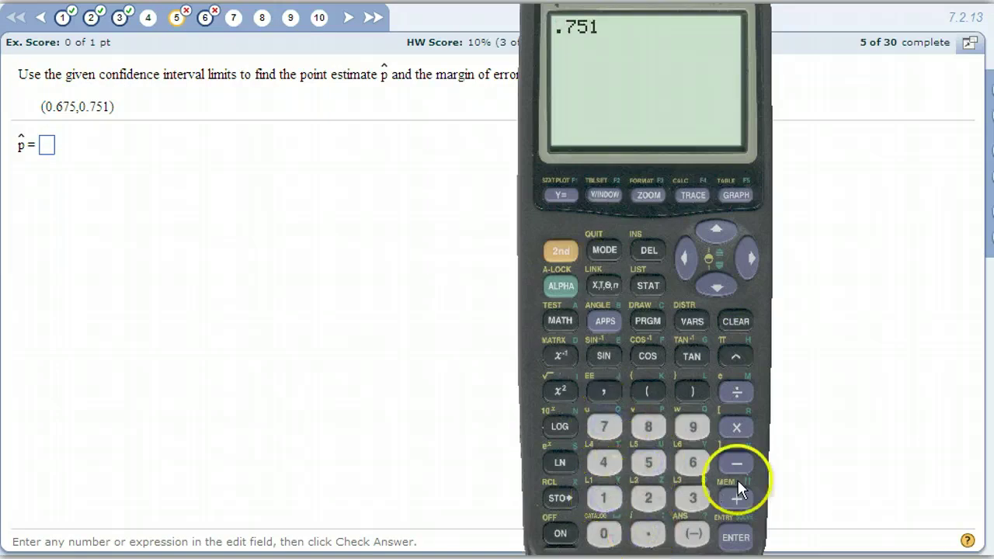
left_click(656, 528)
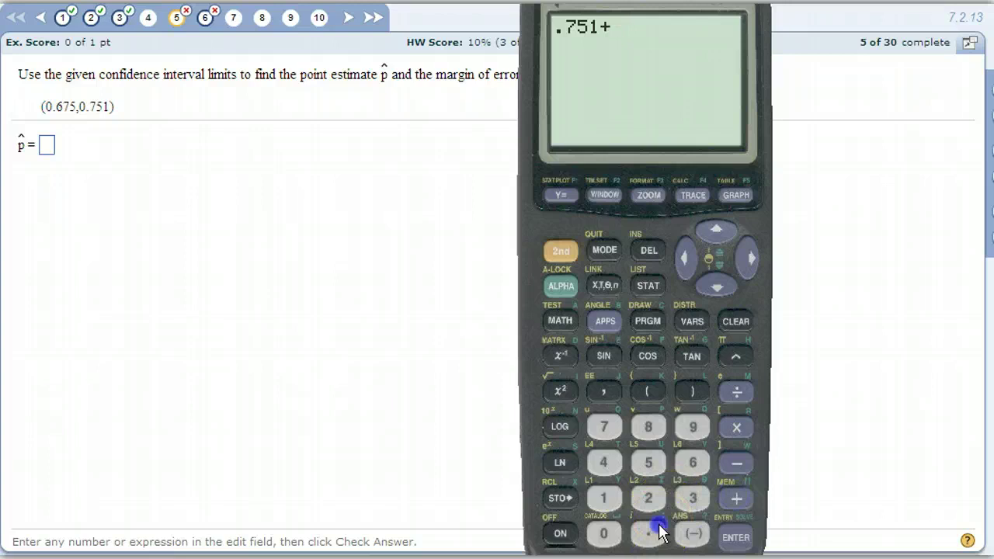
left_click(671, 470)
left_click(600, 430)
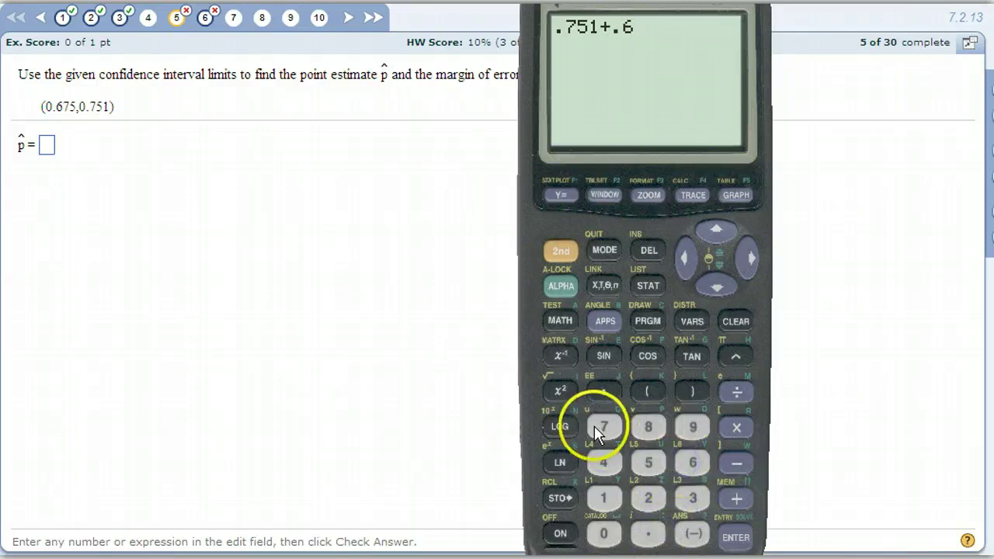
left_click(734, 536)
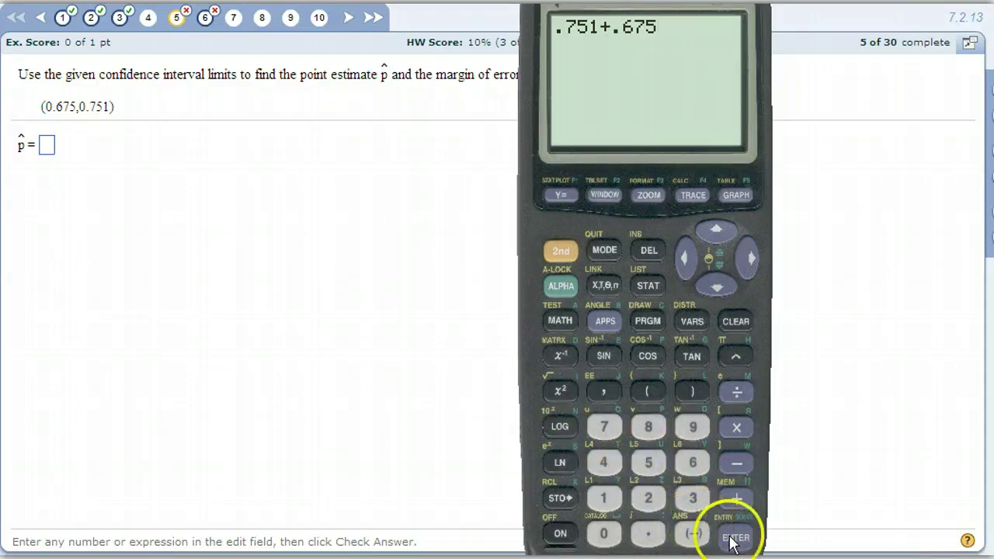
Step: Divide the sum of the limits .751 and .675 by 2 on the calculator
left_click(729, 412)
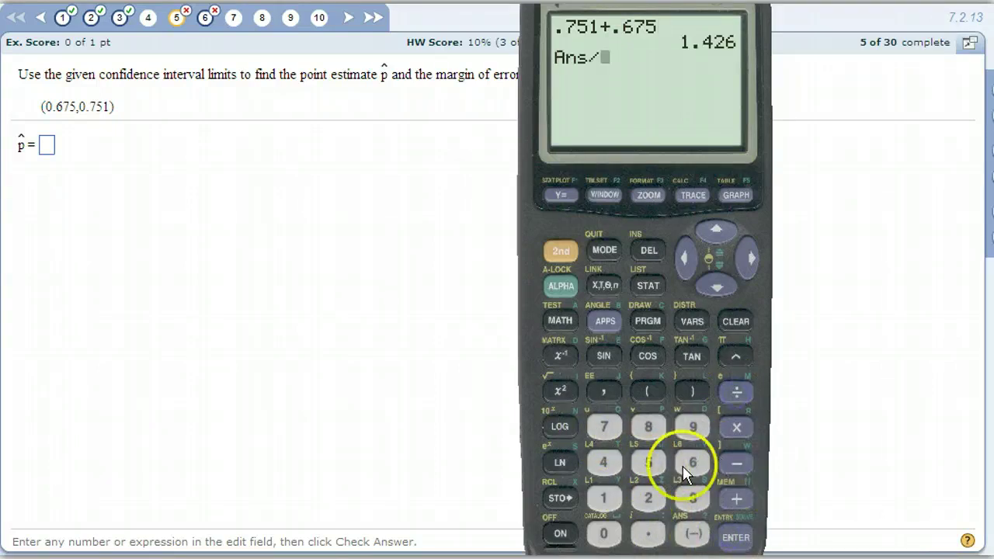
left_click(649, 498)
left_click(734, 537)
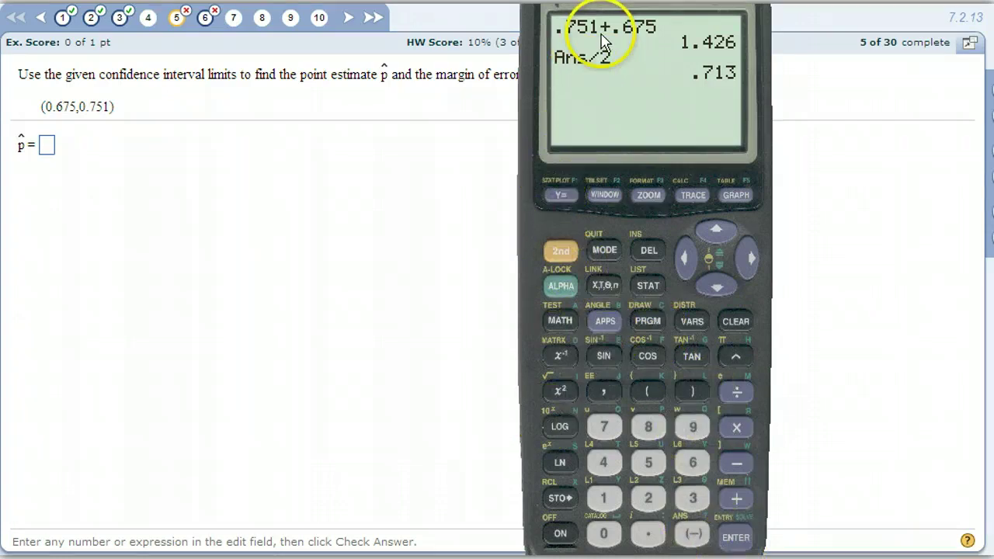
Step: Submit .713 as the point estimate p̂ in homework question 5 and dismiss the feedback message
left_click(525, 62)
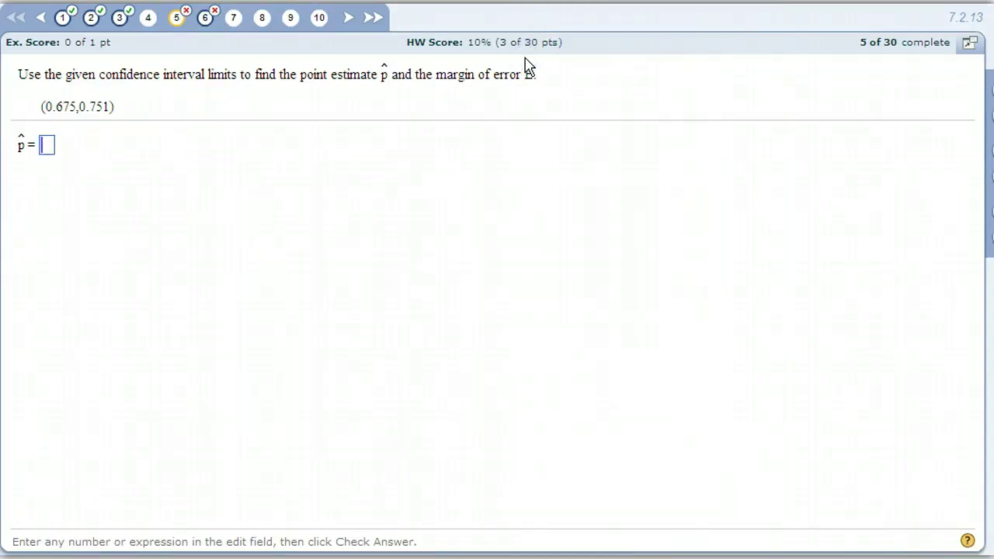
type("3")
key("Return")
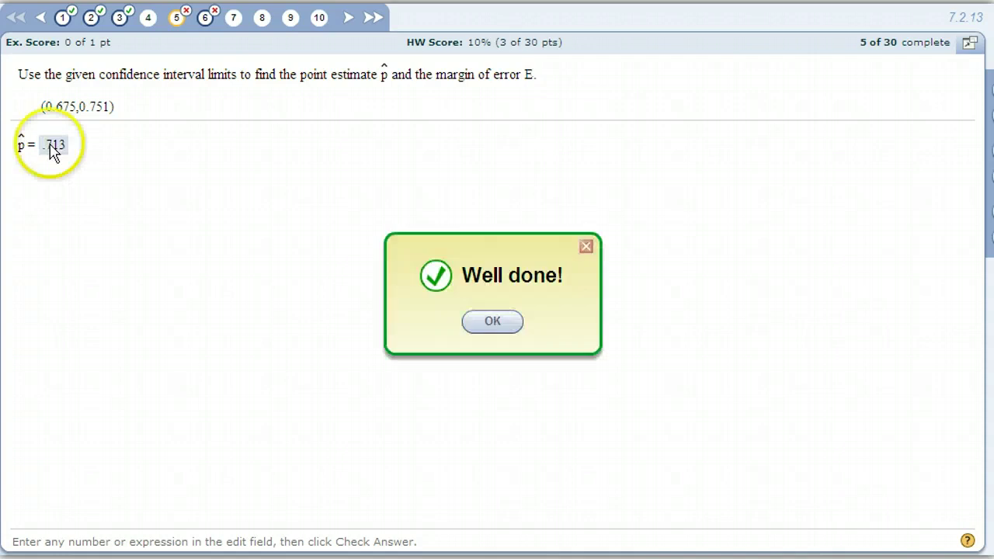
left_click(500, 328)
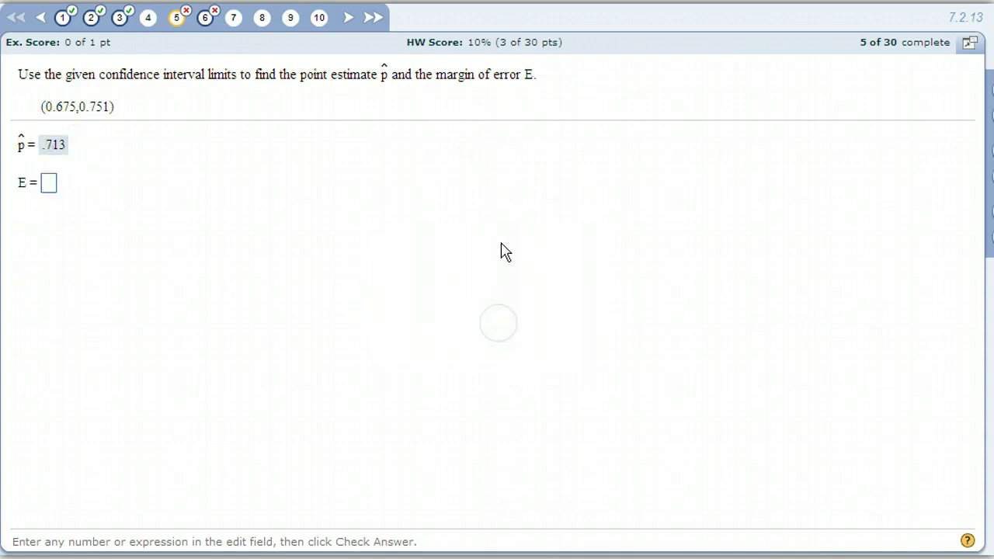
Step: Recall the .751+.675 entry on the calculator, change its plus sign to minus and evaluate .751-.675
key("alt+Tab")
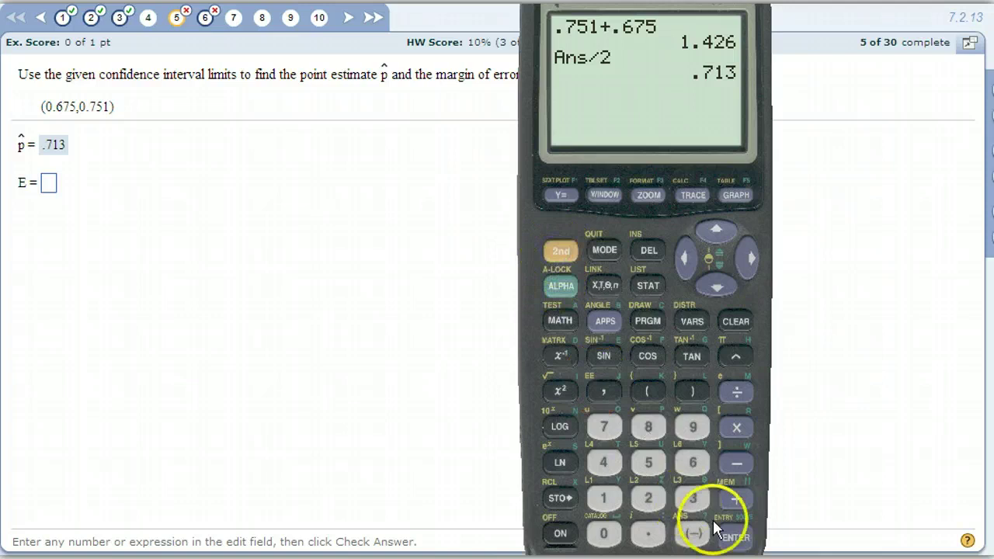
left_click(735, 538)
left_click(556, 256)
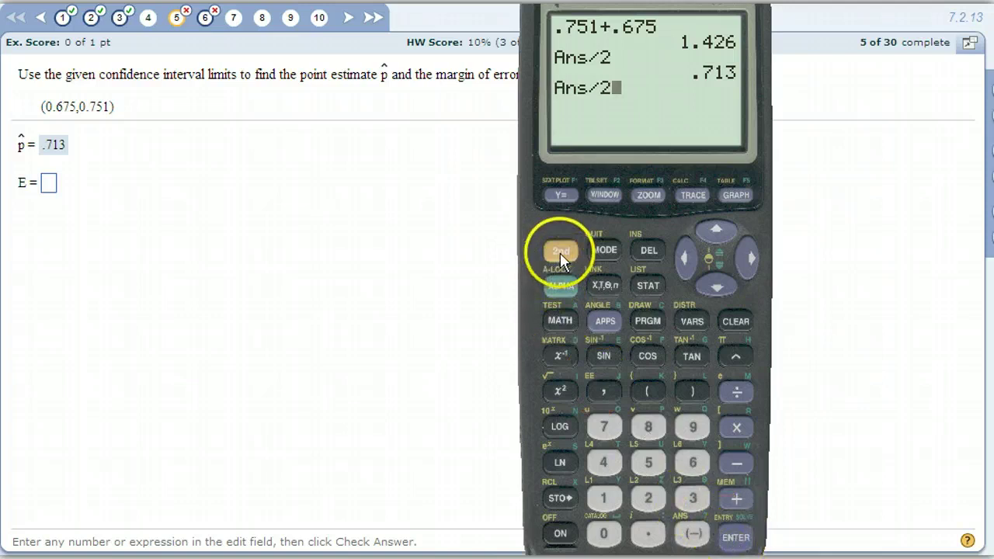
left_click(735, 537)
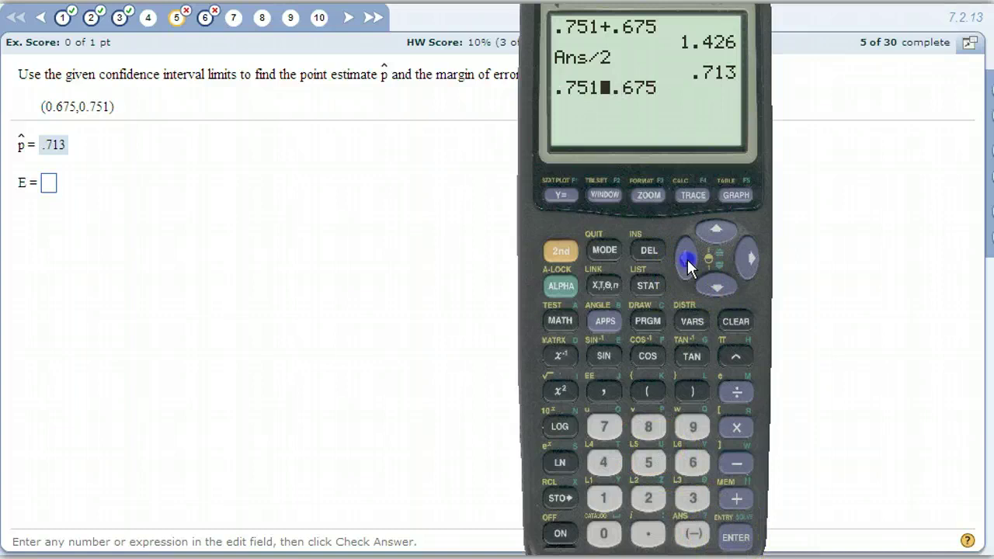
left_click(734, 465)
left_click(736, 536)
Step: Divide the difference of the limits .751 and .675 by 2 on the calculator
left_click(734, 396)
left_click(649, 498)
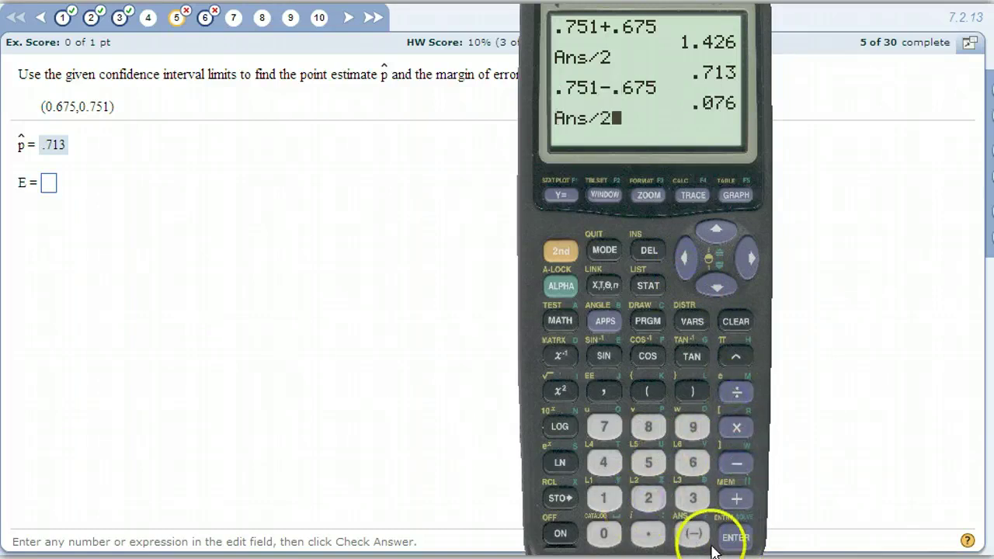
left_click(734, 538)
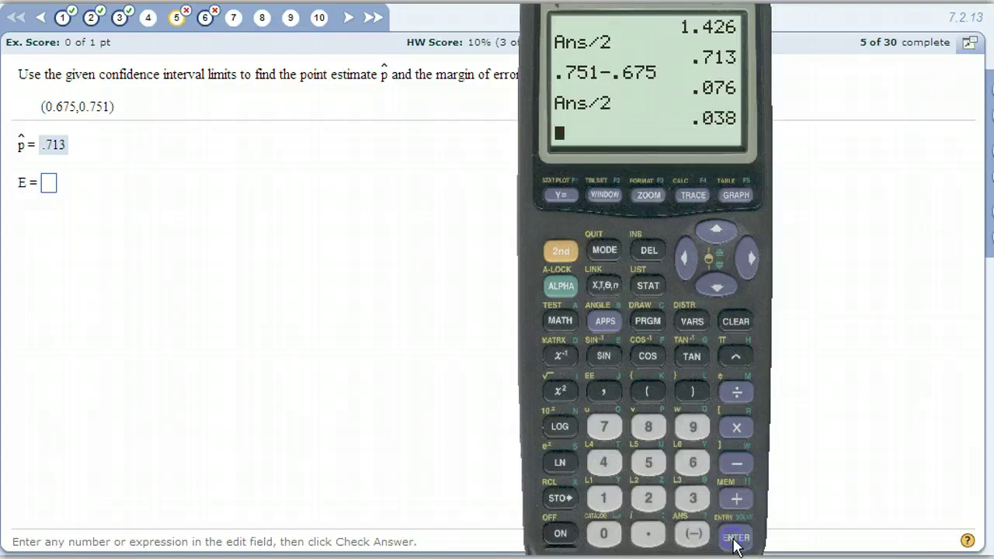
Step: Submit .038 as the margin of error E in question 5 and open homework question 6
left_click(535, 390)
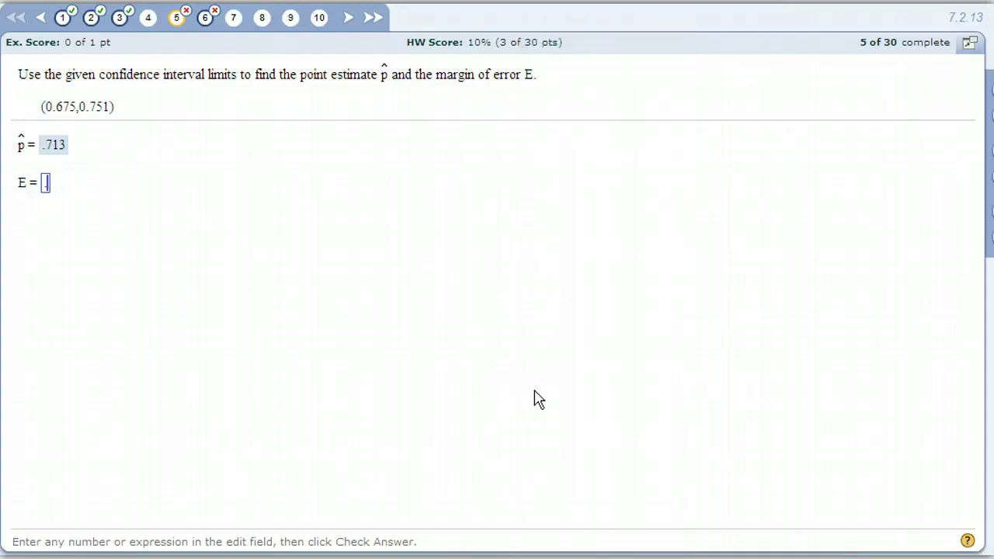
key("Return")
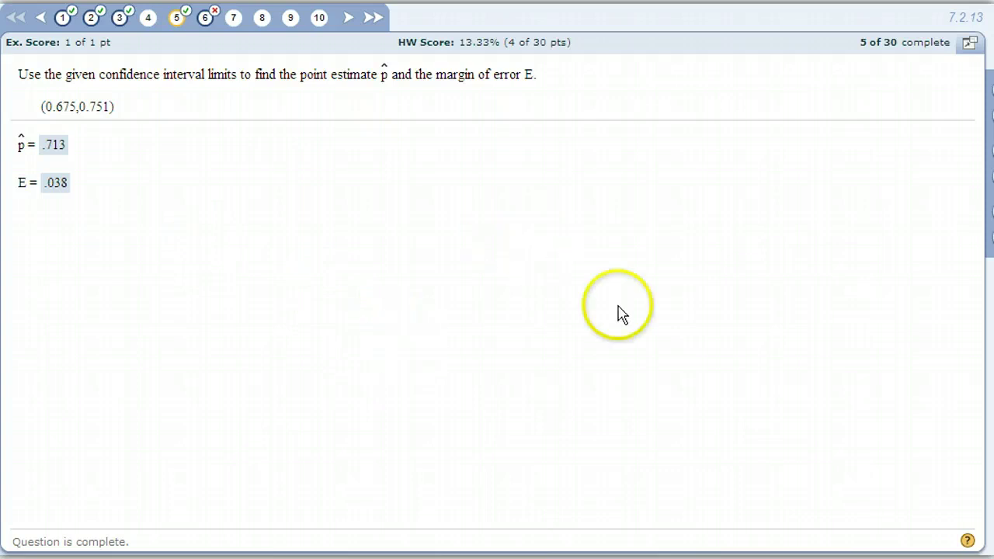
left_click(205, 18)
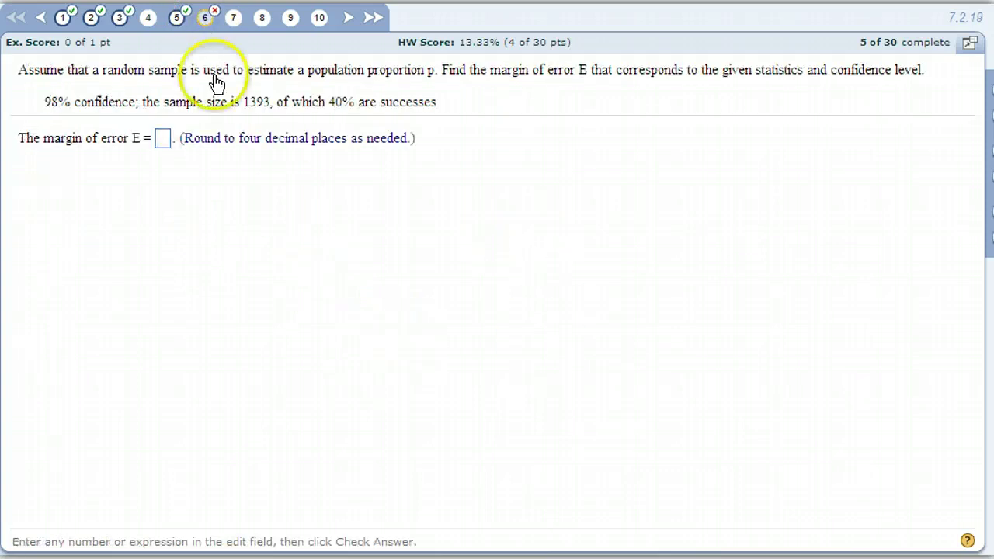
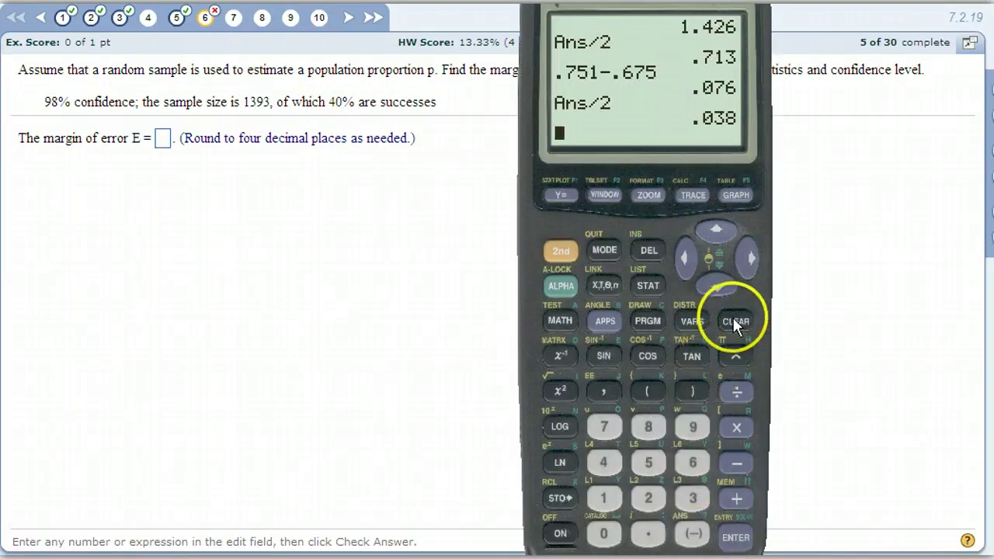
Step: Clear the calculator's screen and move the calculator down so that its whole display shows
left_click(733, 318)
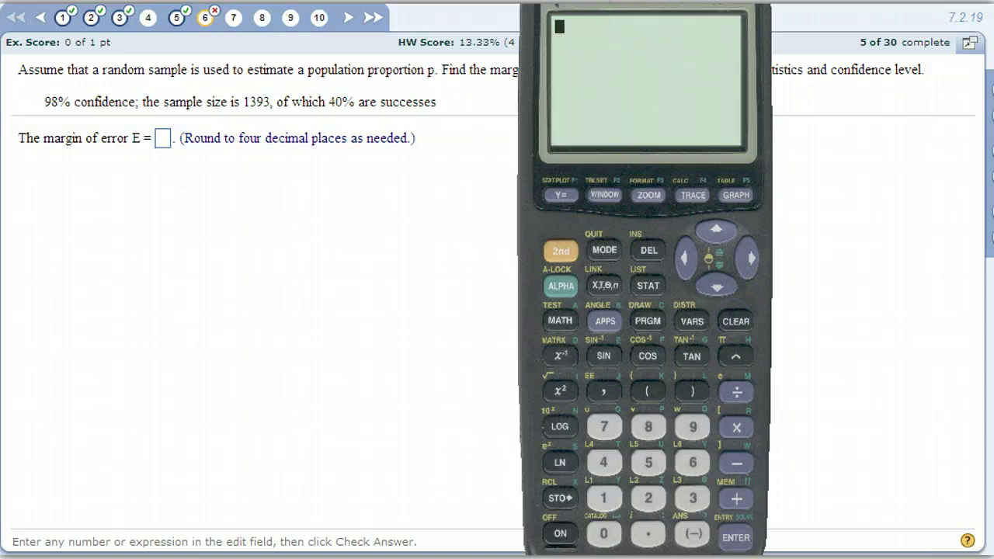
left_click_drag(644, 18, 685, 132)
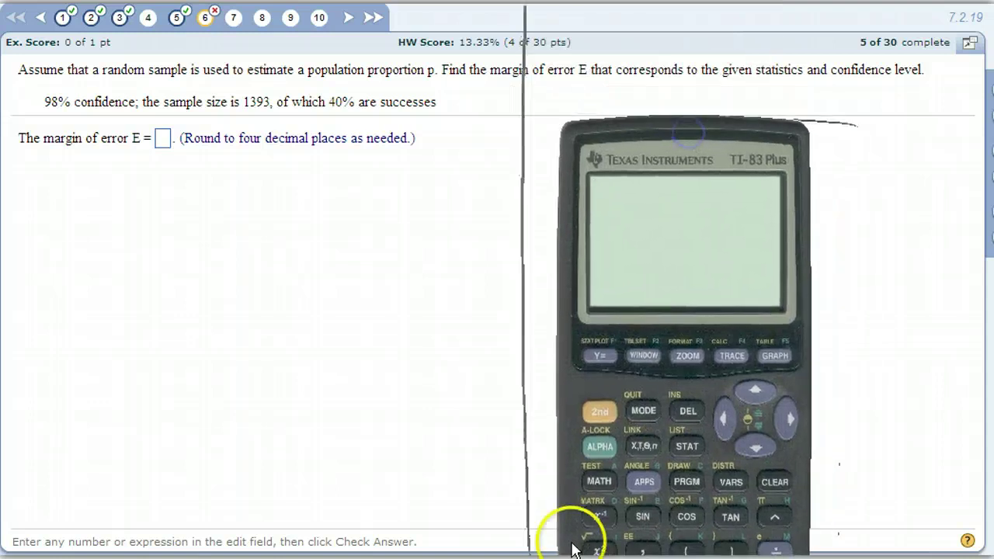
Step: Look at the shaded normal curve drawing and return to homework question 6
key("alt+Tab")
key("alt+Tab")
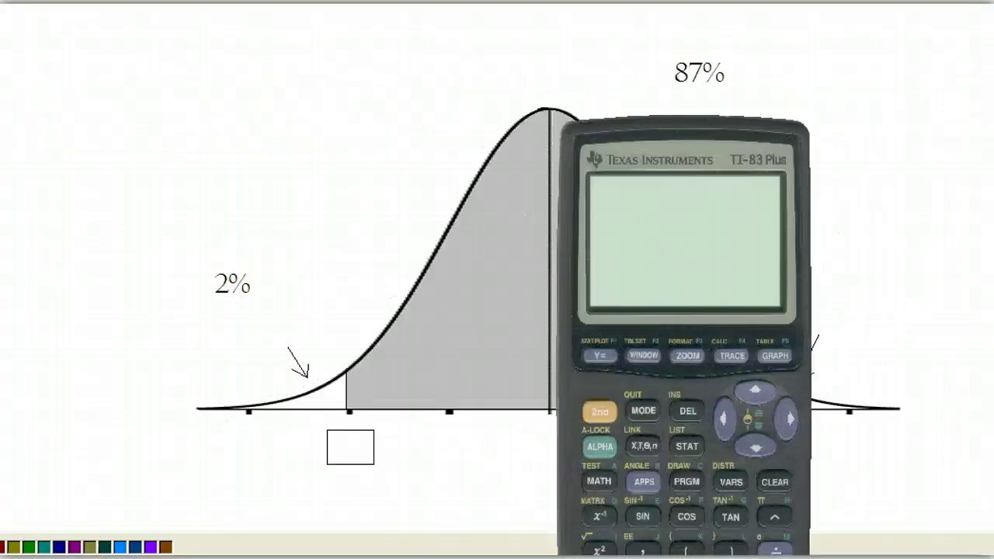
key("alt+Tab")
key("alt+Tab")
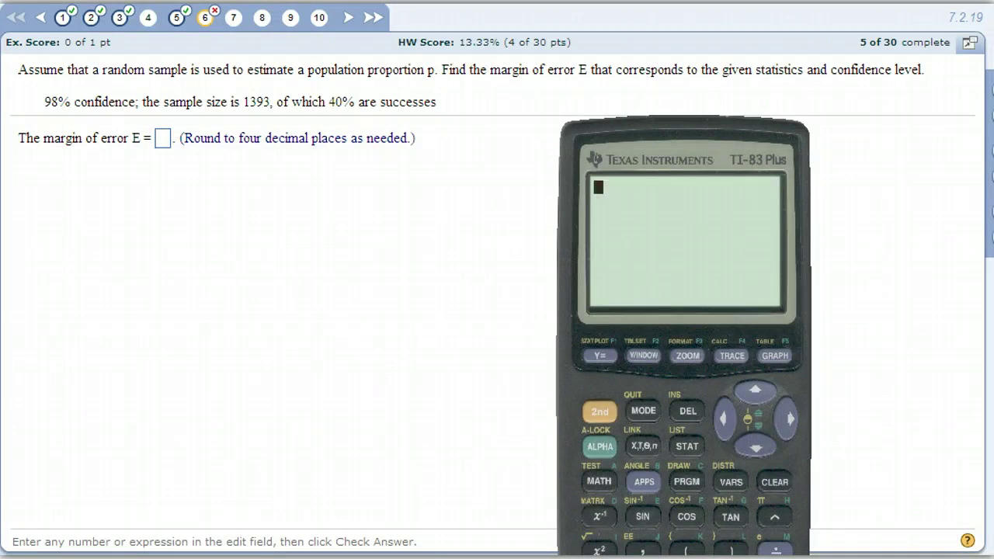
Step: View the worked example for question 6 with the margin of error formula for a population proportion and close it
left_click(163, 139)
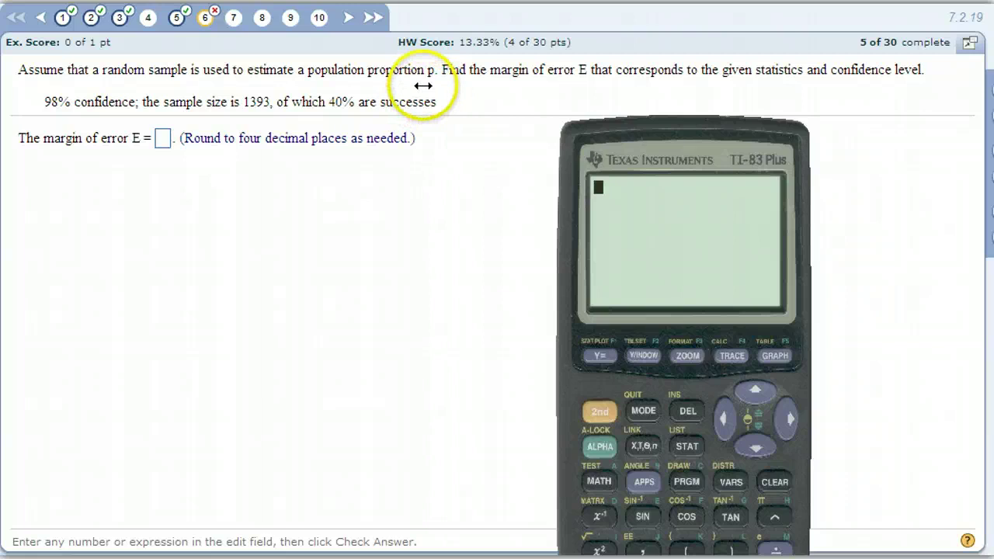
left_click(597, 413)
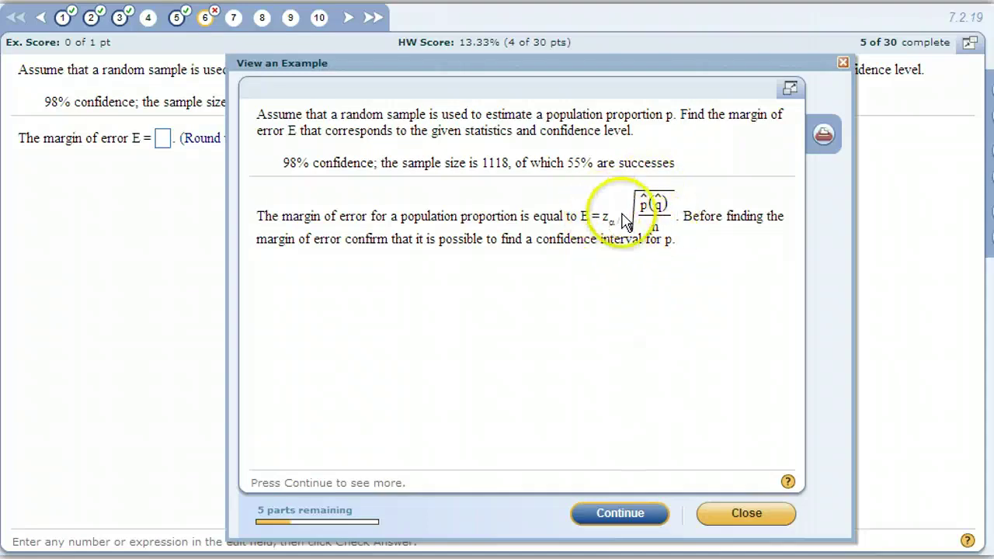
left_click(747, 514)
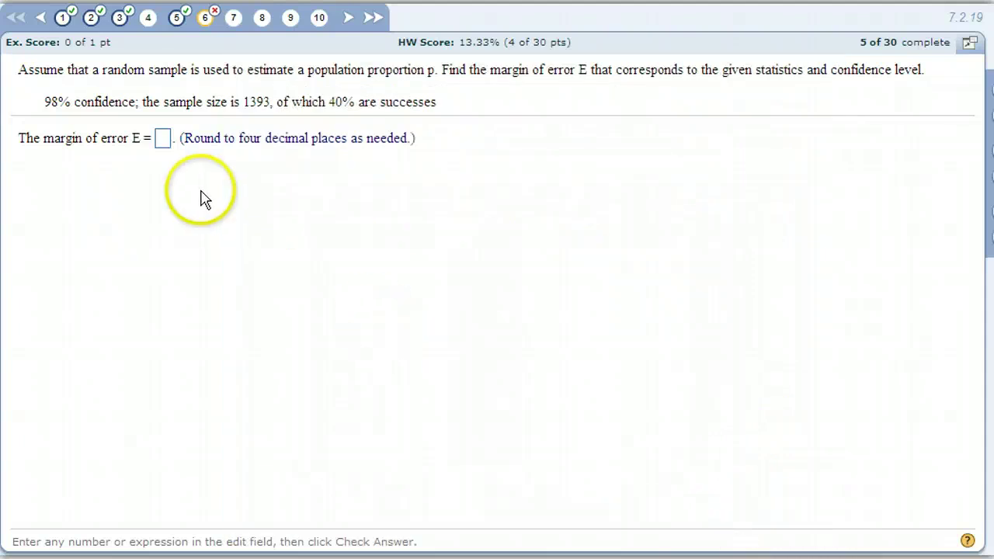
Step: Review the critical value problem in question 1 and return to question 6
left_click(65, 17)
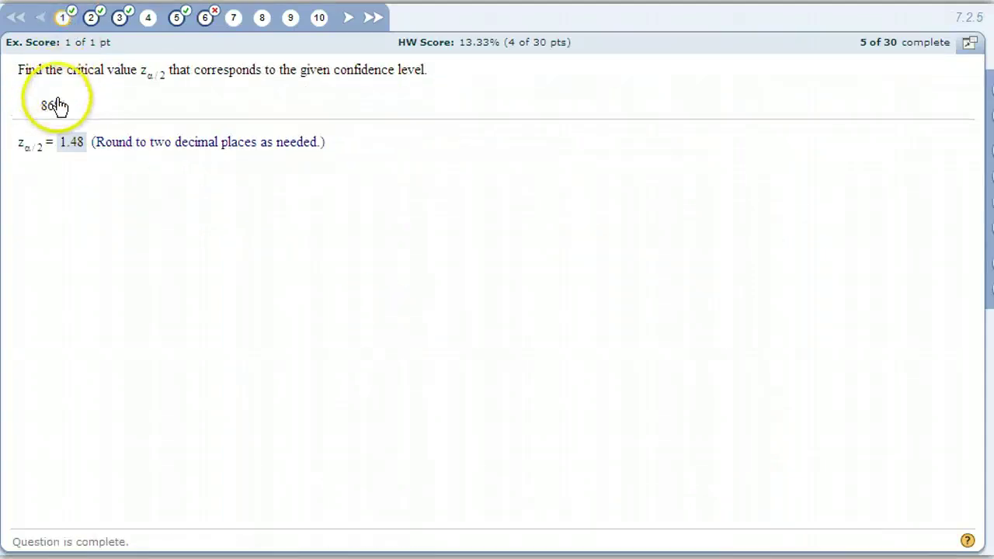
left_click(204, 23)
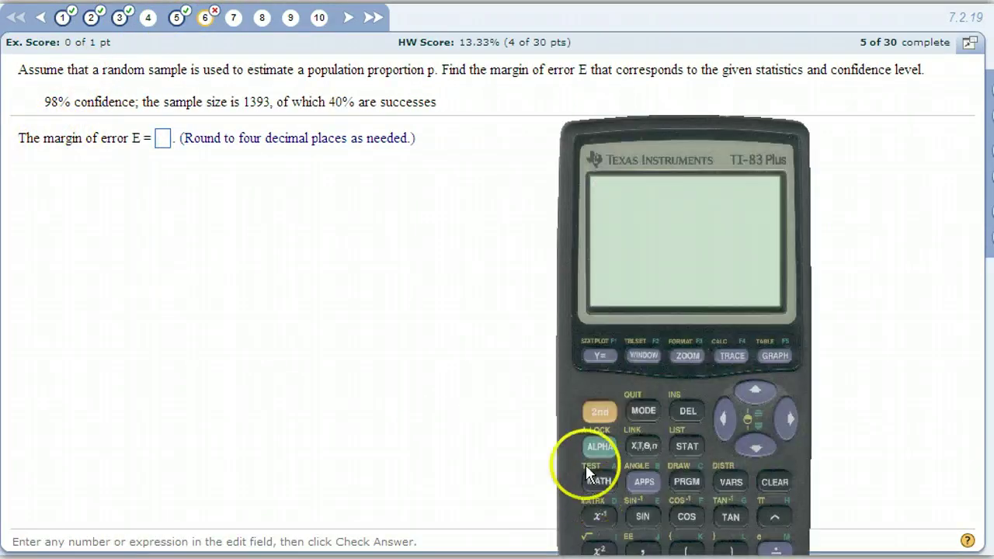
Step: Move the calculator up to expose its number keys and insert the invNorm( function from the distribution functions
left_click_drag(686, 151, 680, 19)
left_click(603, 269)
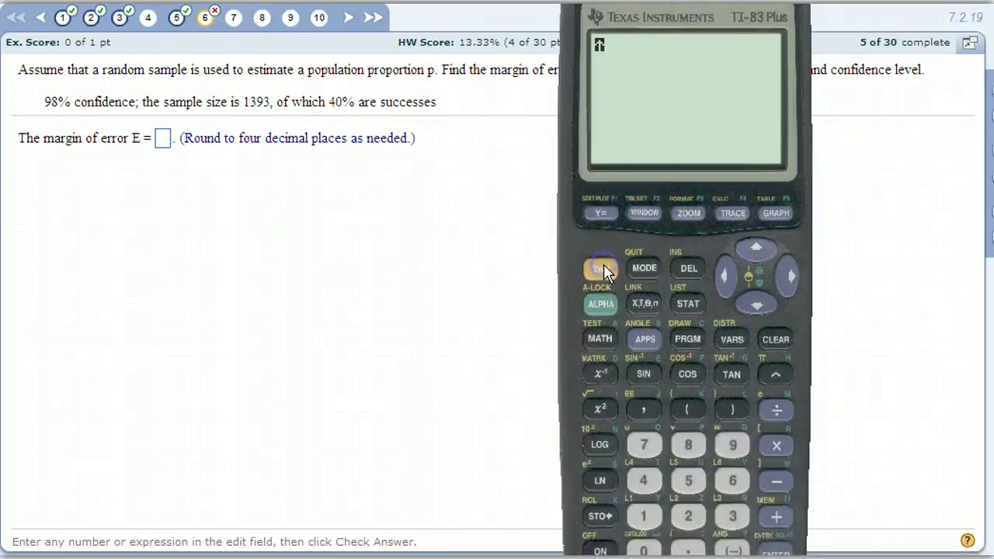
left_click(732, 339)
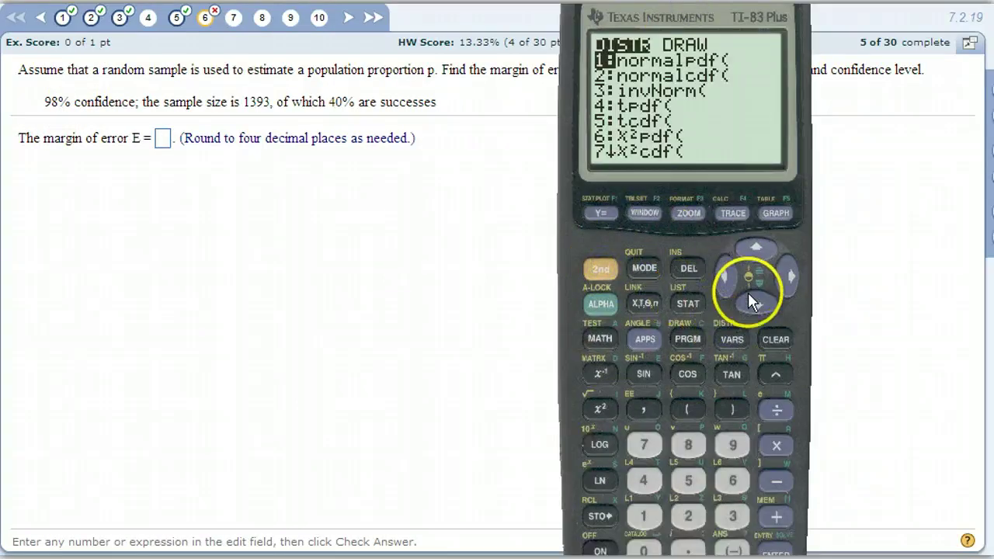
left_click(748, 292)
left_click(748, 292)
left_click(781, 552)
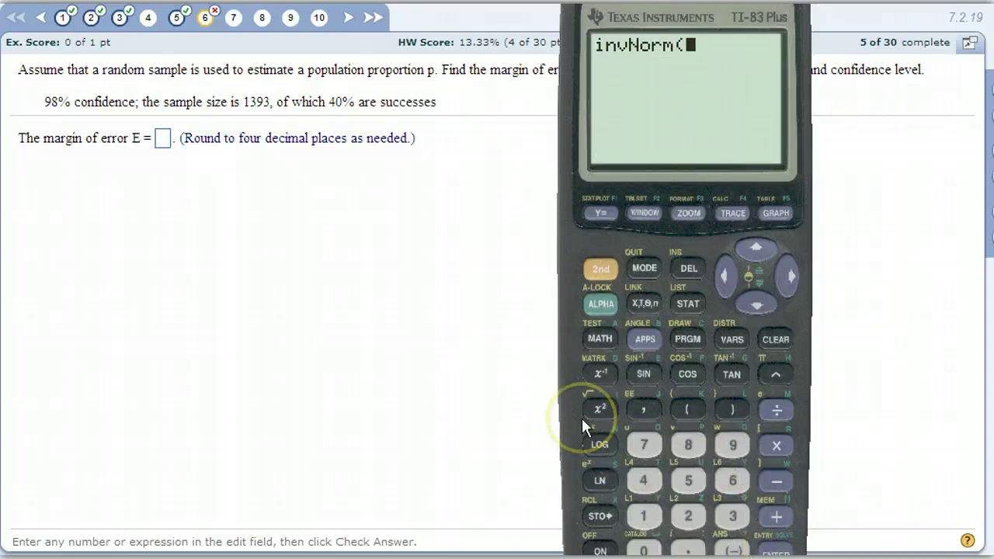
Step: Enter (1-.98)/2 as the invNorm argument and evaluate it to get the critical value for 98% confidence
left_click(687, 409)
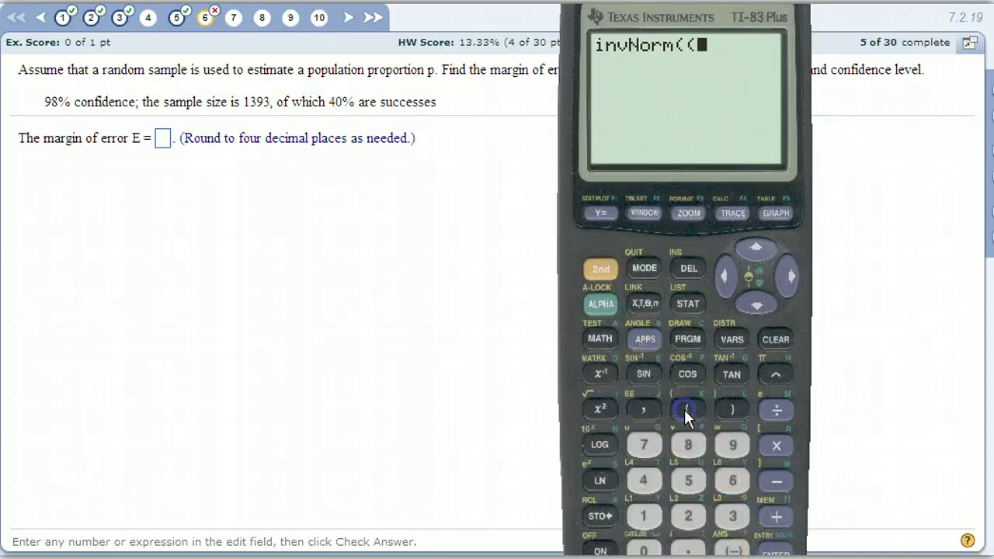
left_click(643, 516)
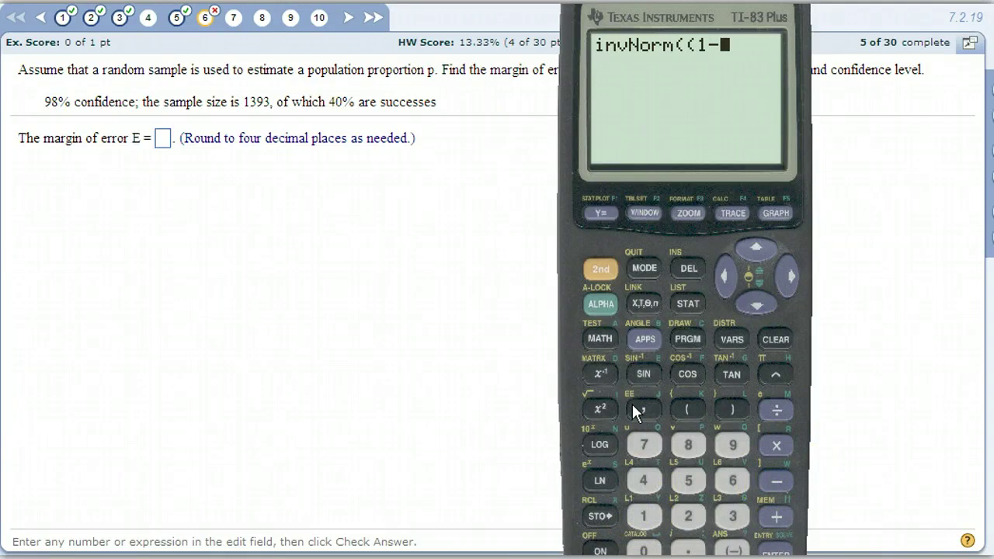
left_click(688, 549)
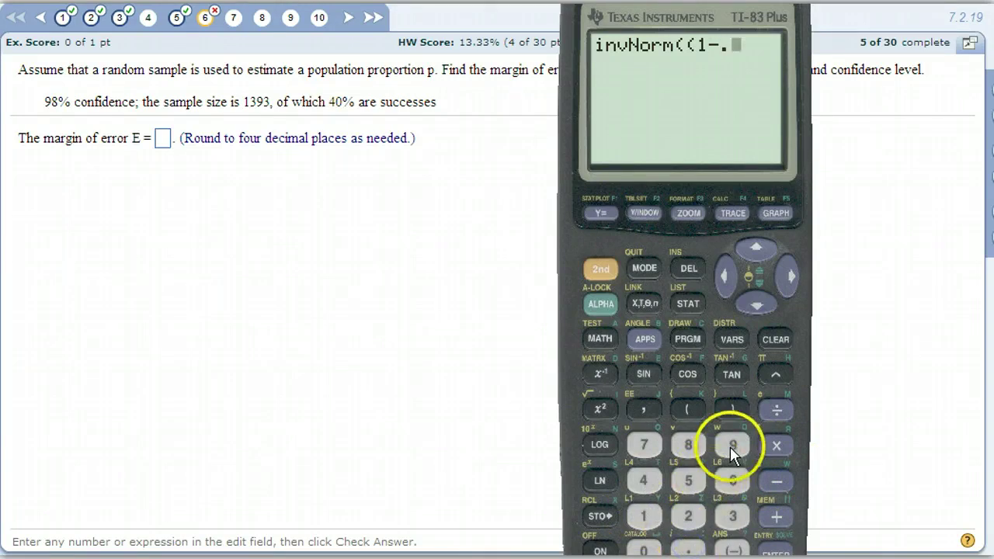
left_click(690, 445)
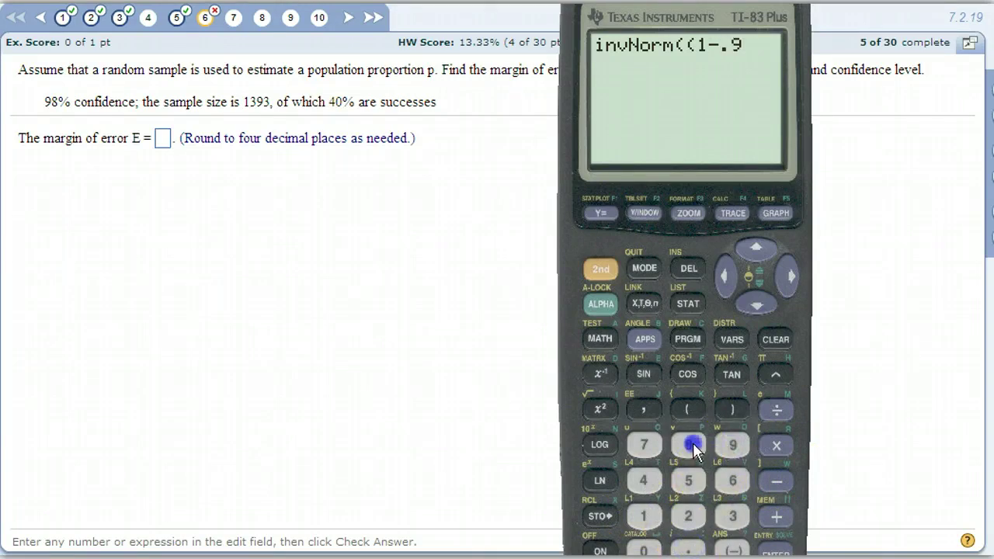
left_click(726, 410)
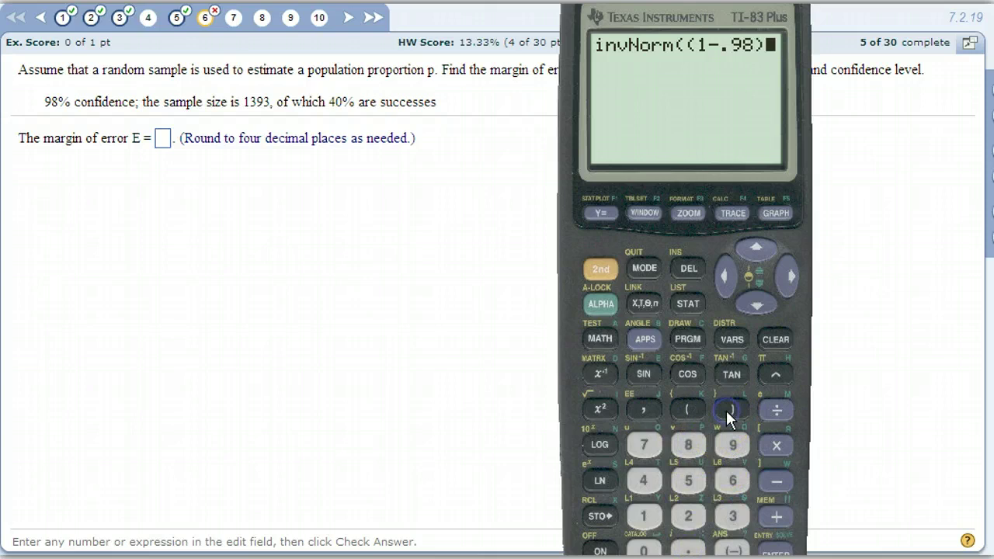
left_click(777, 405)
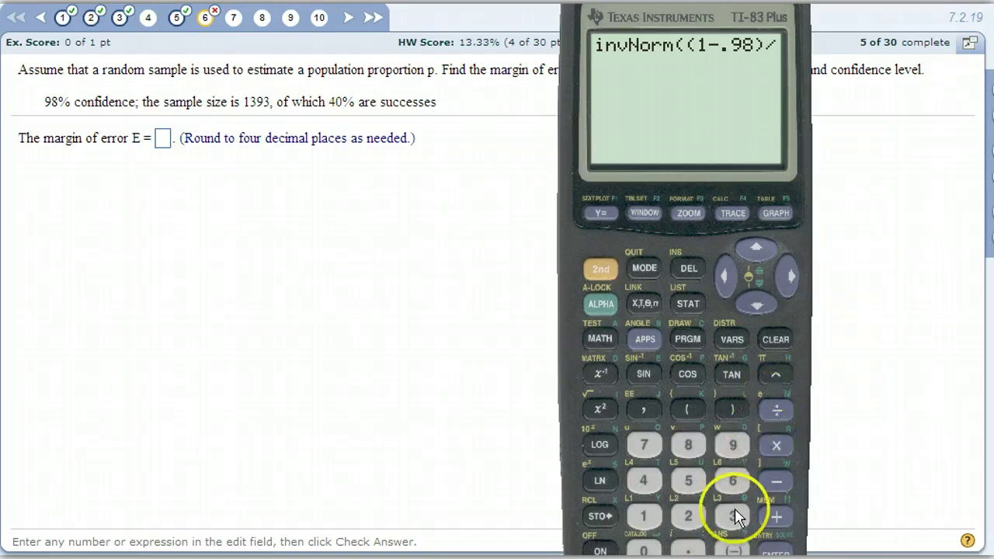
left_click(691, 517)
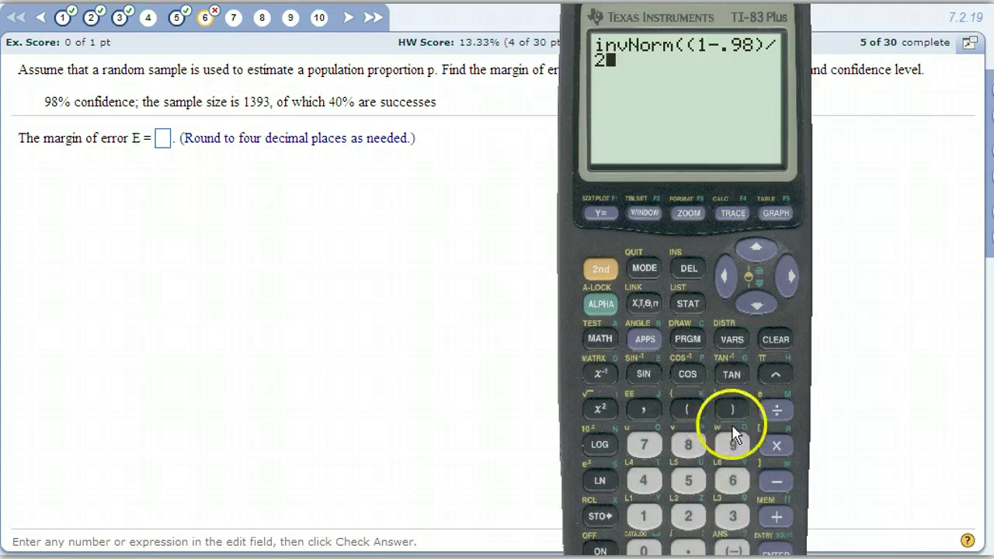
left_click(776, 553)
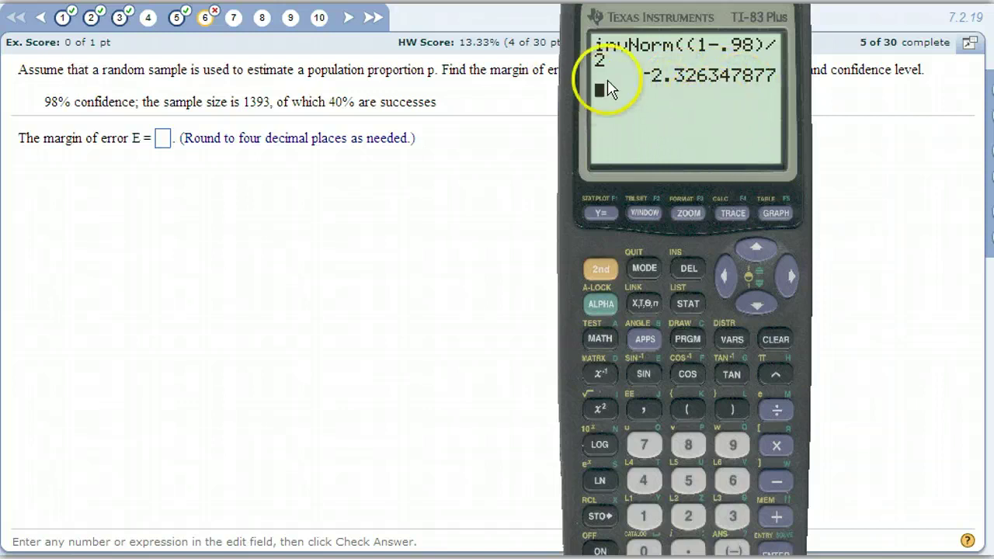
Step: Review the margin of error formula in the worked example beside question 6, moving the example aside, and close it
left_click(783, 78)
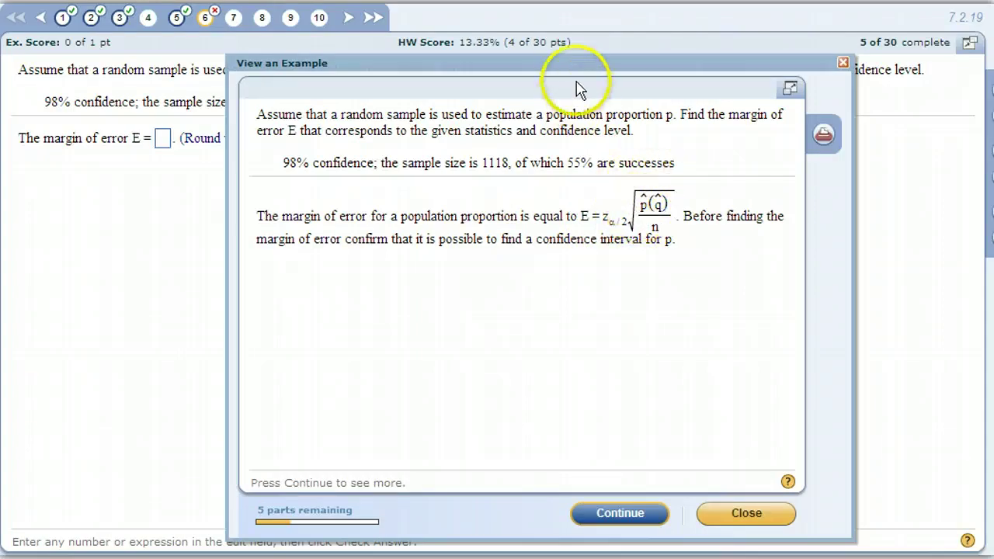
left_click_drag(568, 70, 793, 50)
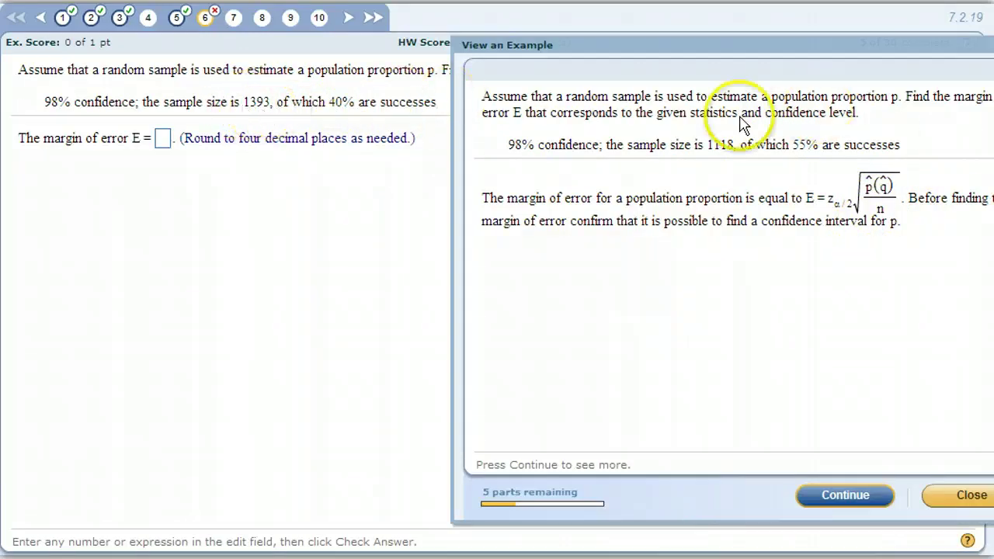
left_click(963, 501)
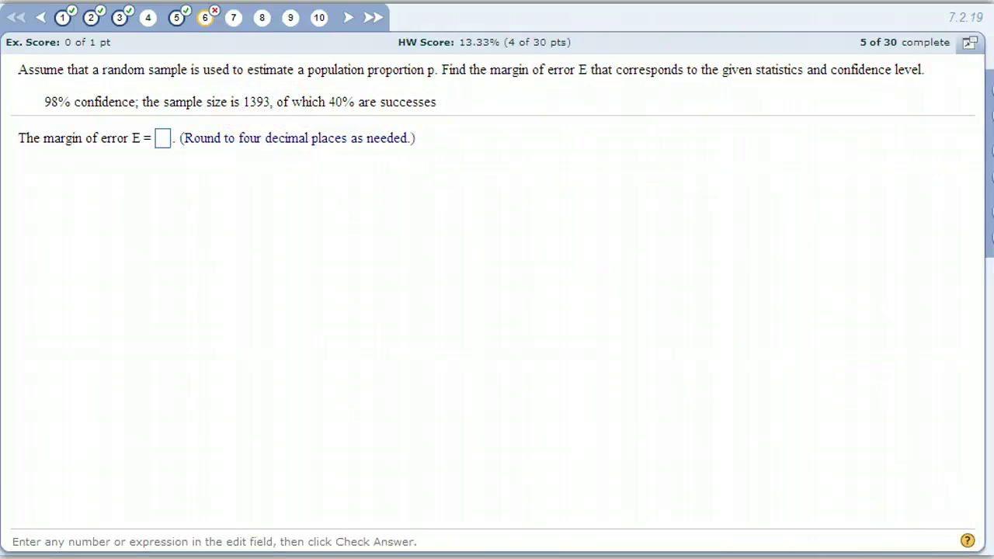
Step: On the calculator, multiply the previous answer by √(.4*.6/1393) and evaluate the margin of error
key("alt+Tab")
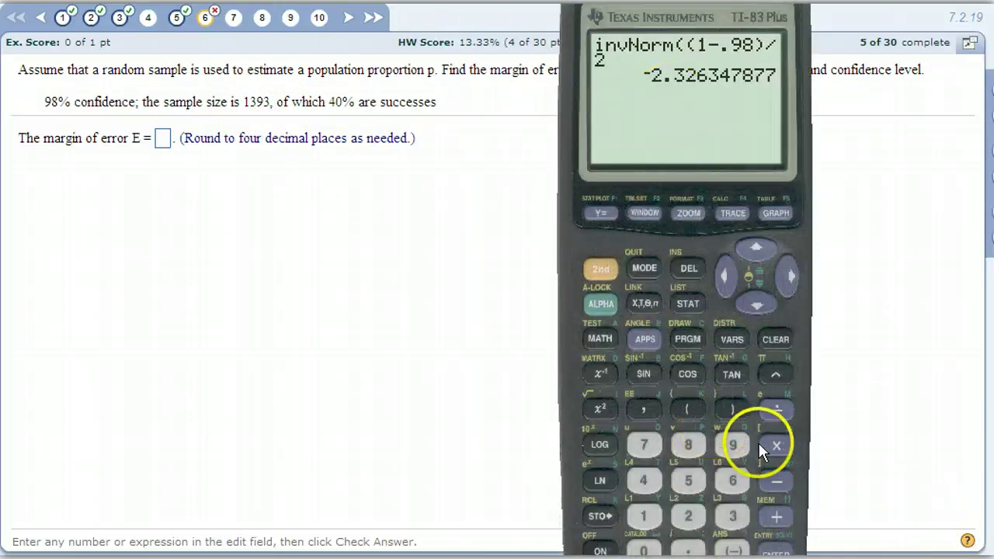
left_click(598, 270)
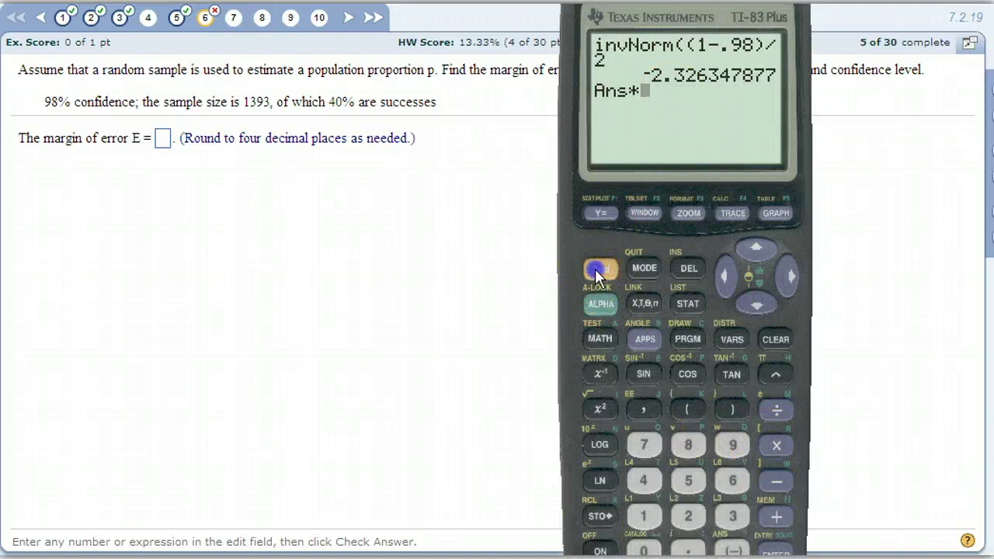
left_click(593, 402)
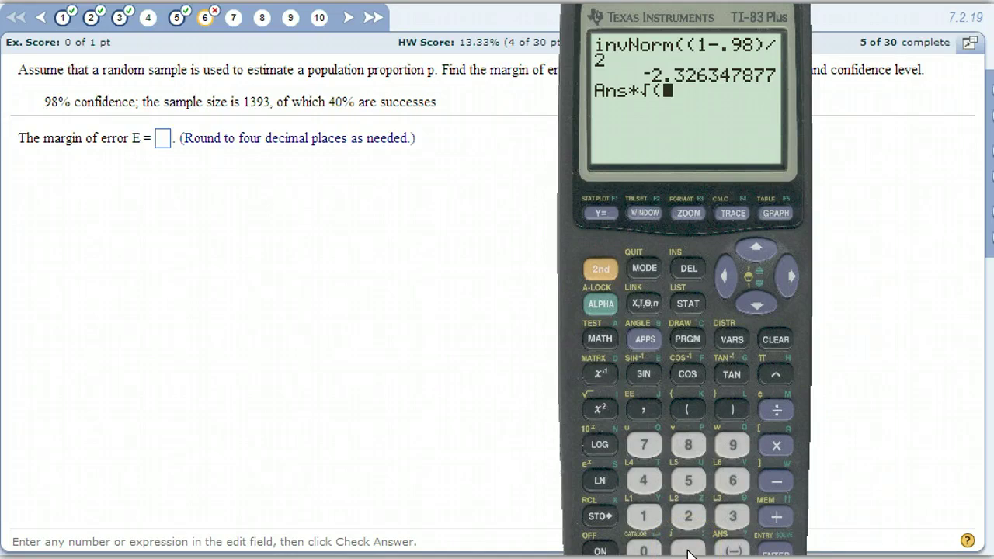
left_click(651, 475)
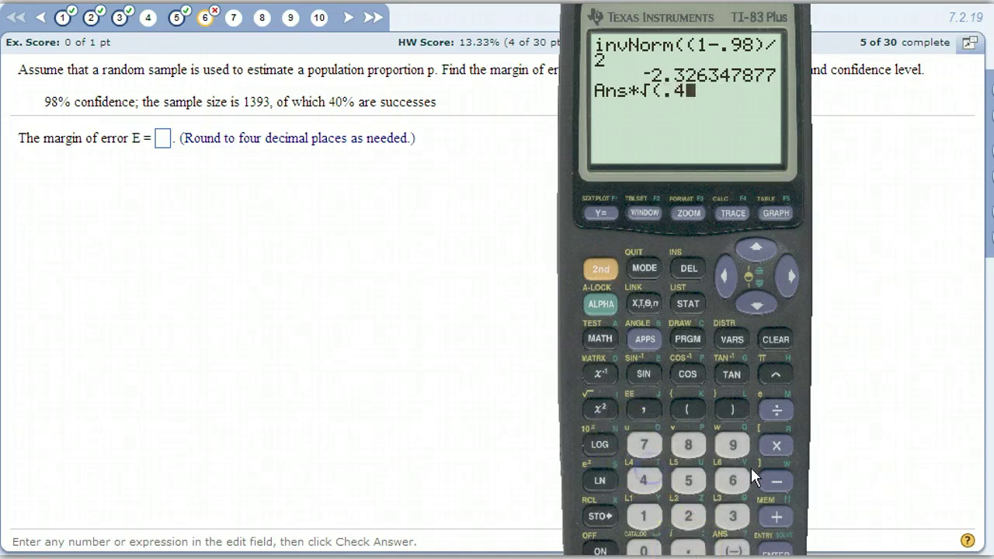
left_click(777, 447)
left_click(726, 481)
left_click(776, 411)
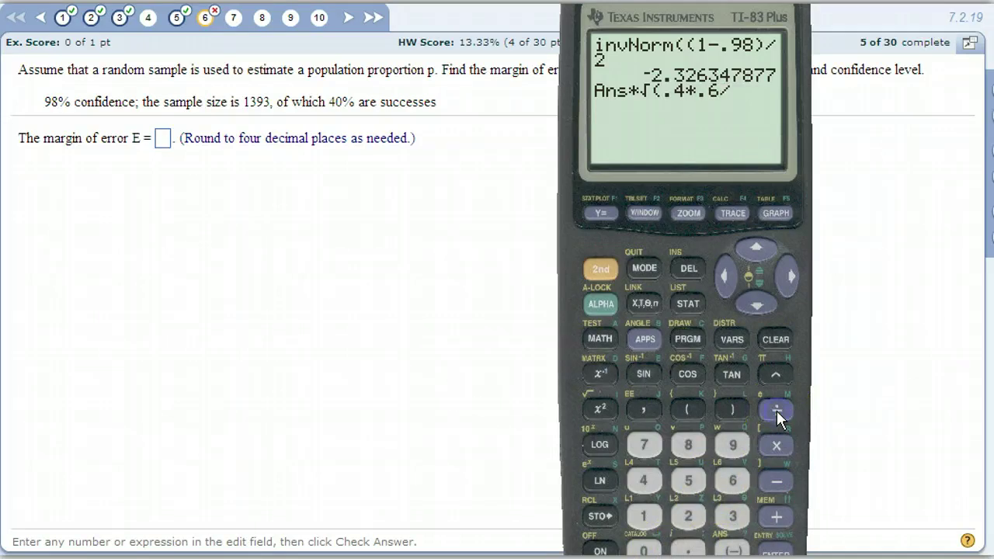
left_click(643, 516)
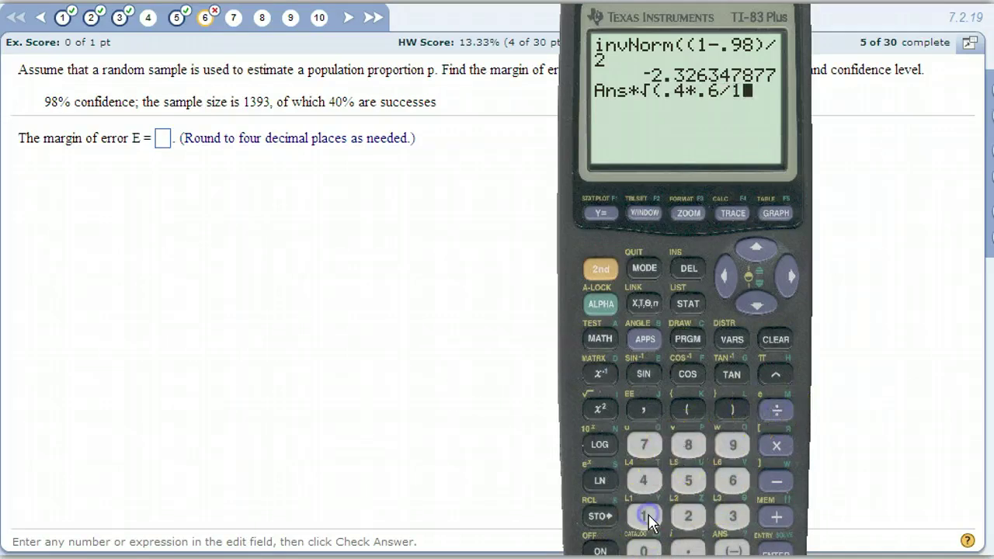
left_click(734, 516)
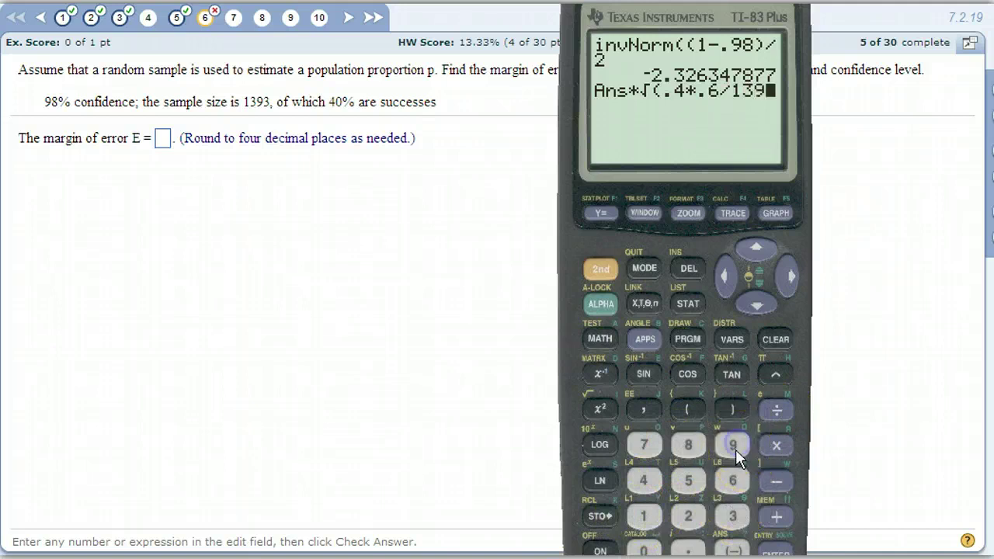
left_click(733, 517)
left_click(730, 413)
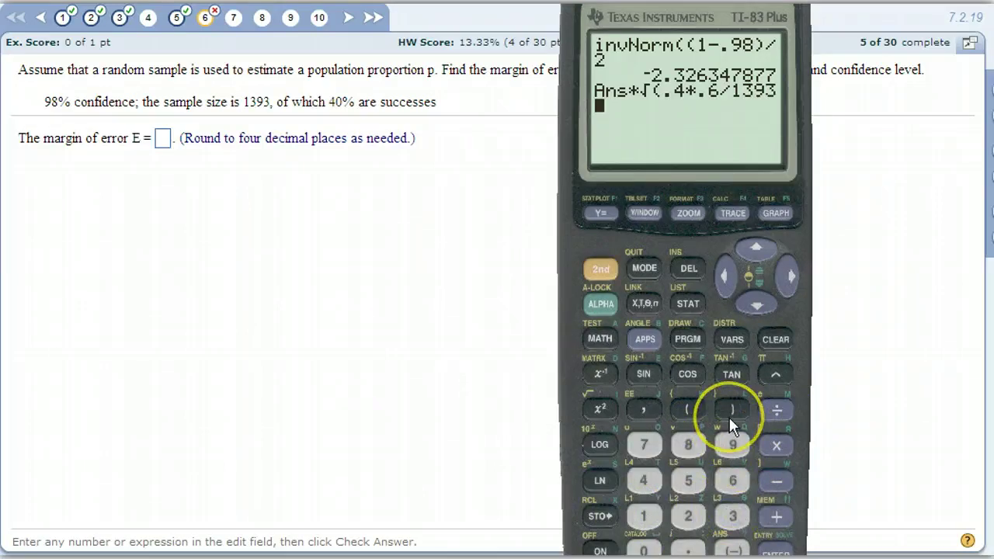
left_click(772, 550)
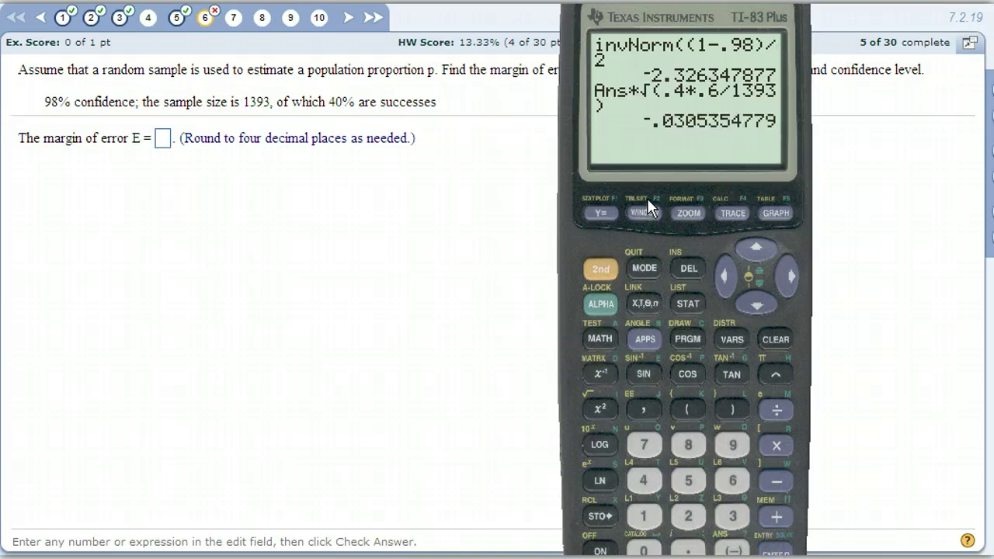
Step: Submit .0305 as the margin of error E in question 6, close the feedback and bring up a similar exercise
left_click(650, 127)
left_click(598, 115)
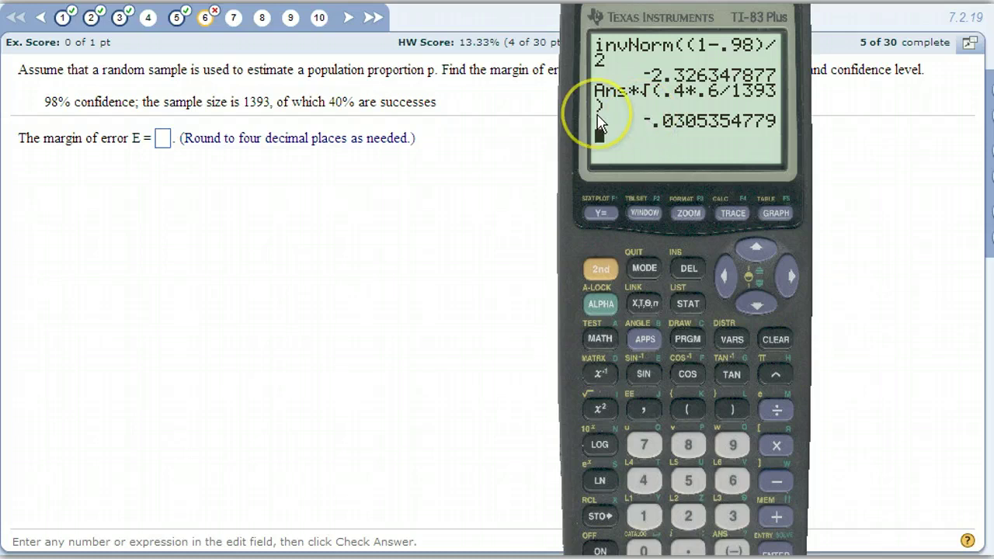
key("alt+Tab")
type(".0")
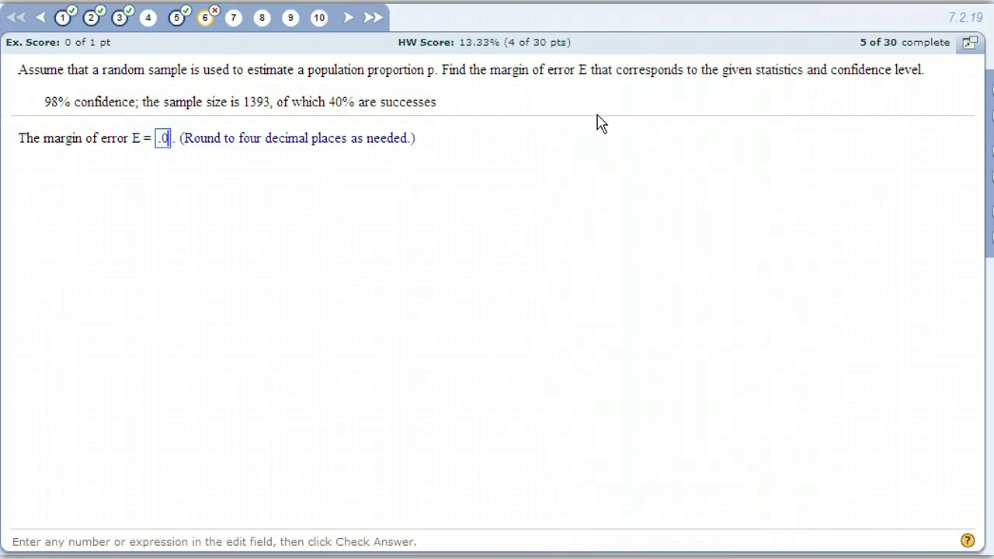
type("305")
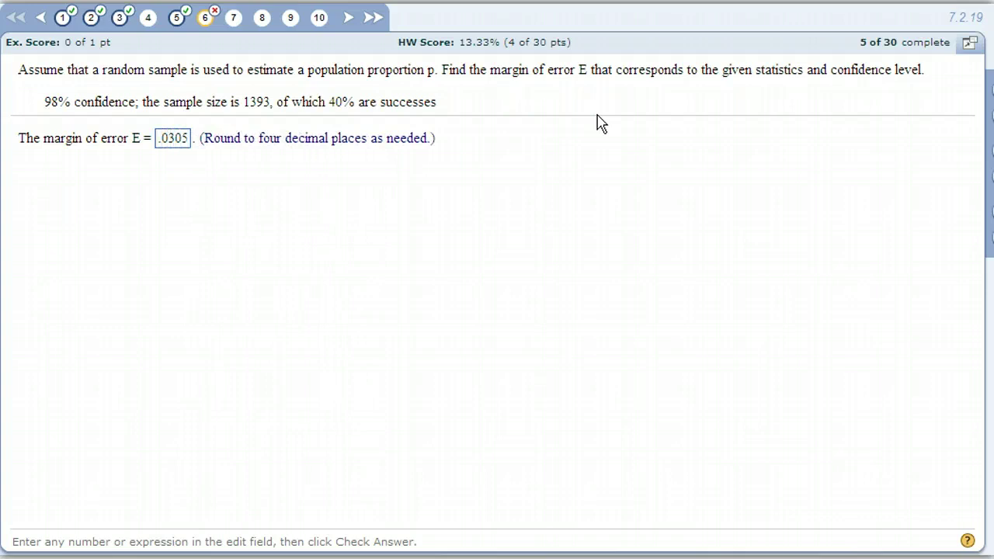
left_click(165, 142)
key("Return")
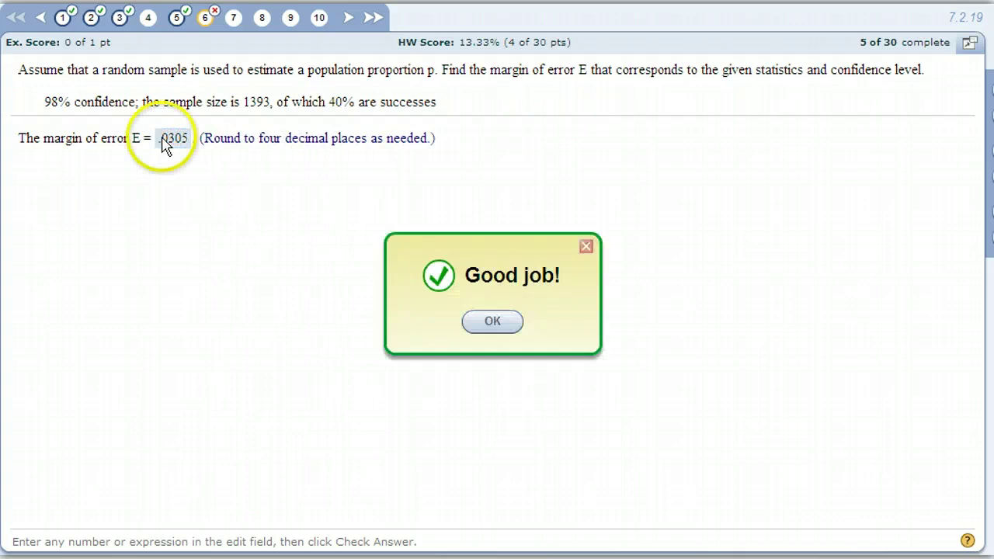
left_click(492, 321)
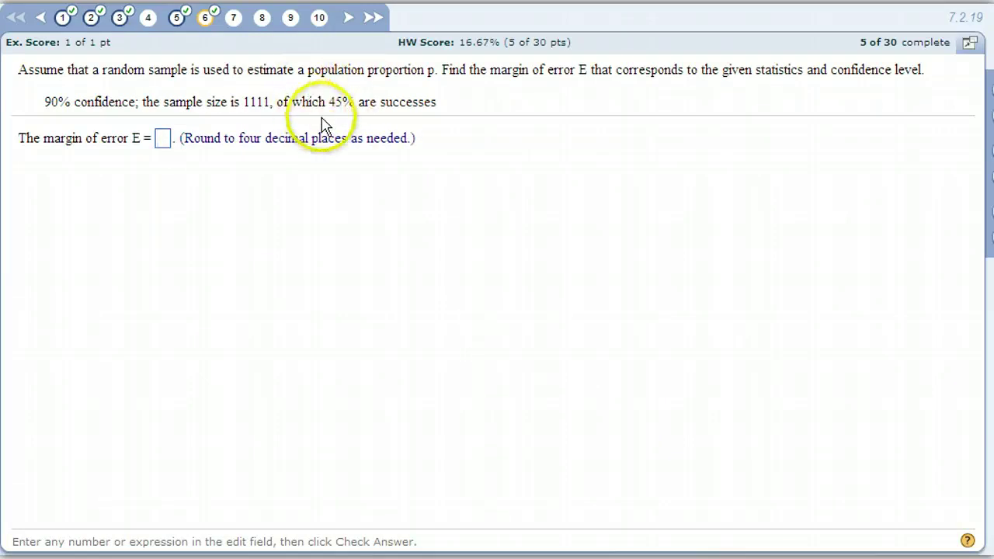
Step: Switch to the TI-83 Plus calculator, clear its screen and insert the invNorm function from the distribution functions
key("alt+Tab")
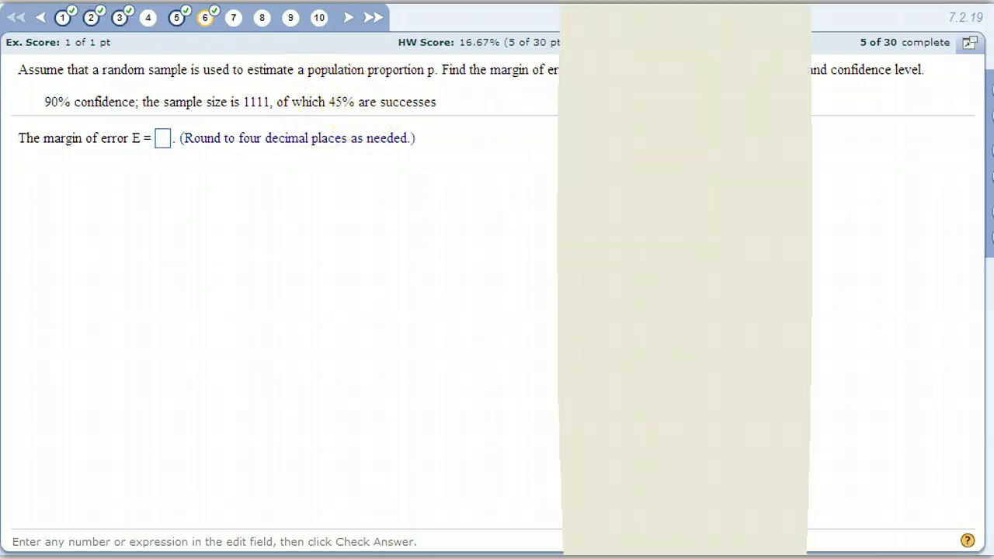
left_click(782, 339)
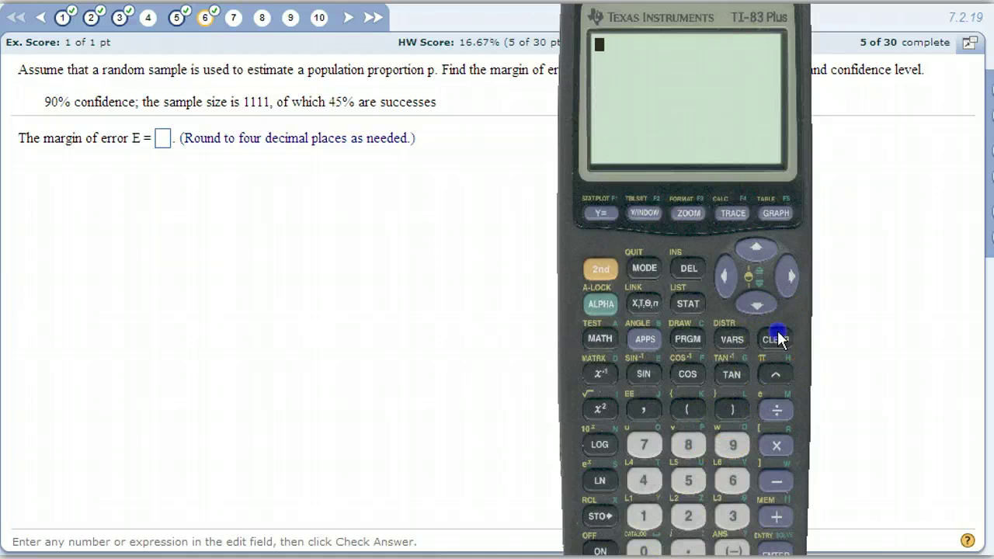
left_click(598, 273)
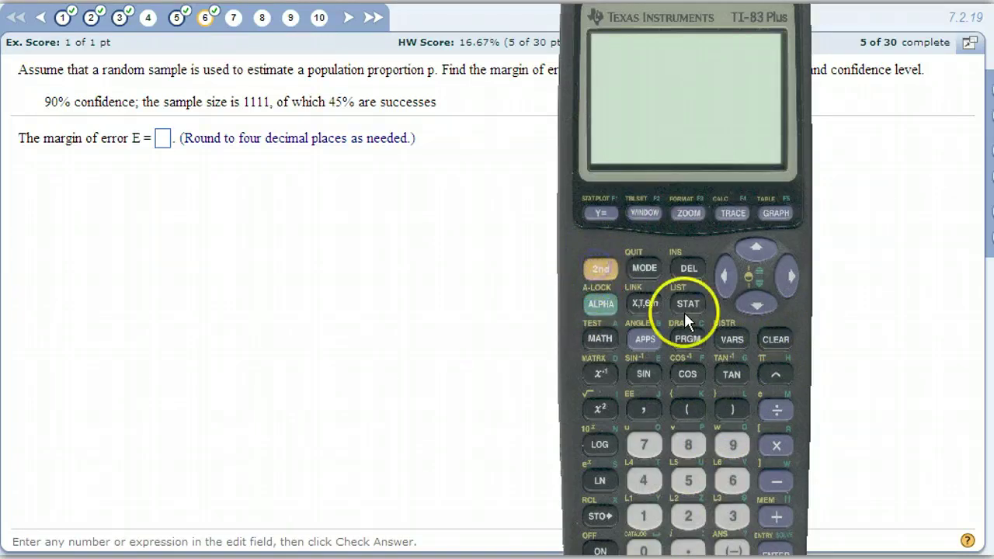
left_click(733, 341)
left_click(749, 306)
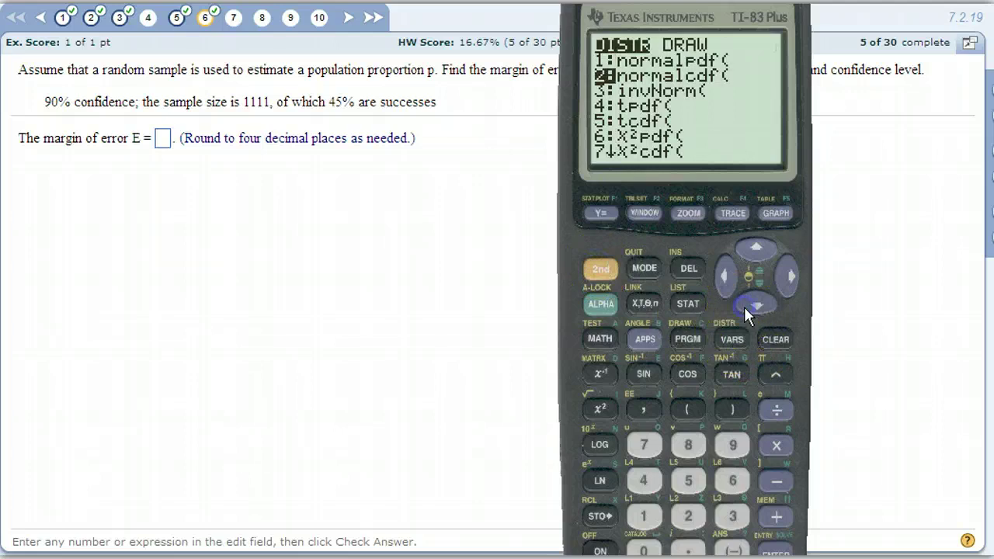
left_click(750, 306)
left_click(783, 551)
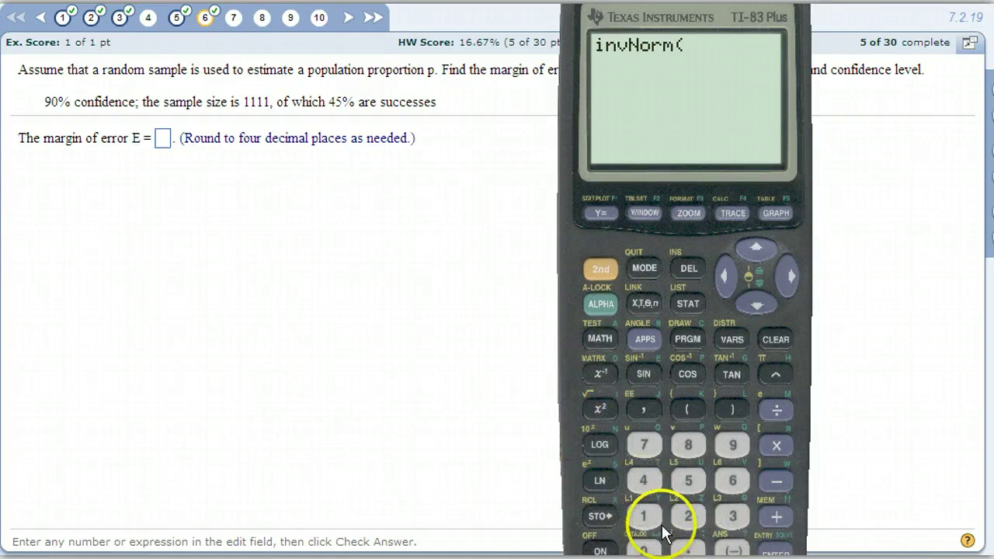
Step: Enter .1/2 as the invNorm argument and evaluate it to get the critical value for 90% confidence
left_click(688, 550)
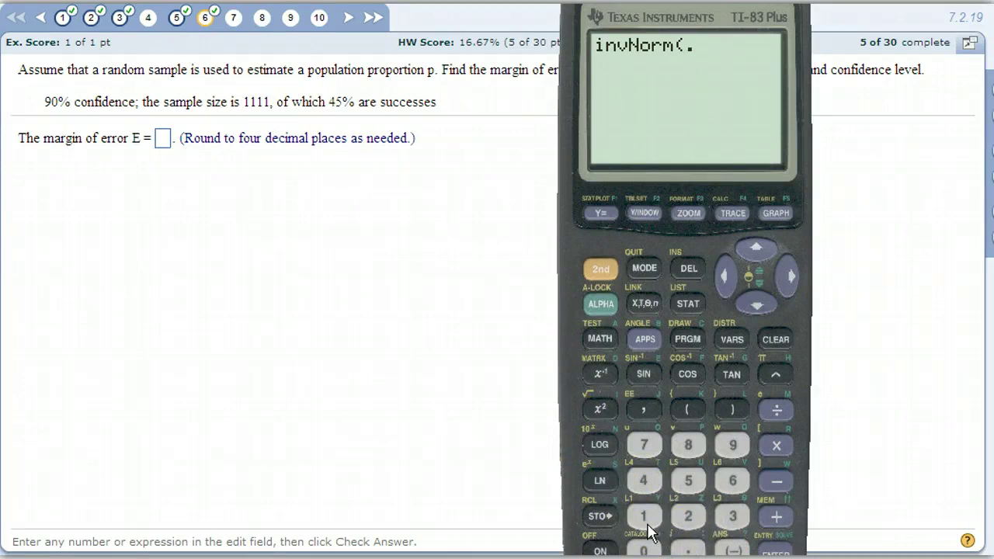
left_click(643, 517)
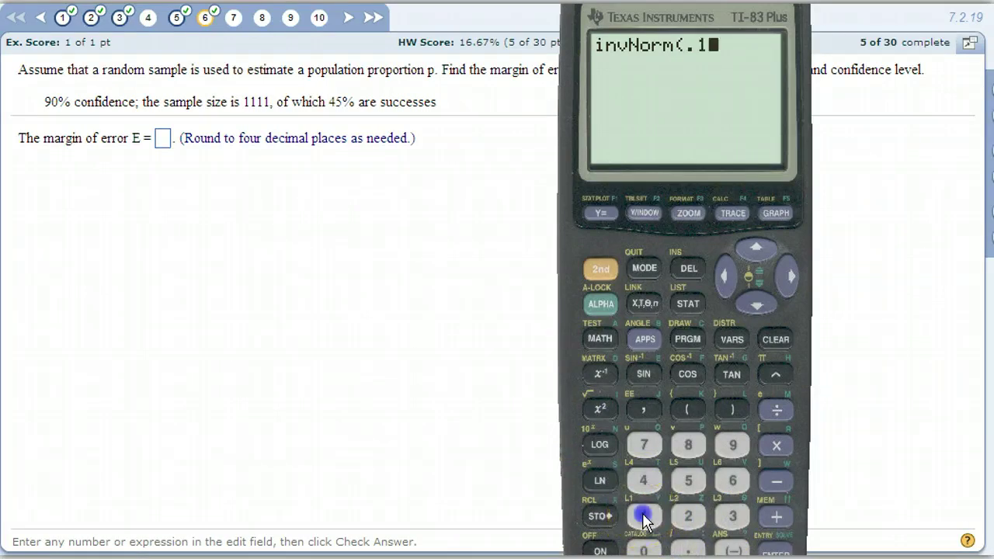
left_click(772, 409)
left_click(688, 517)
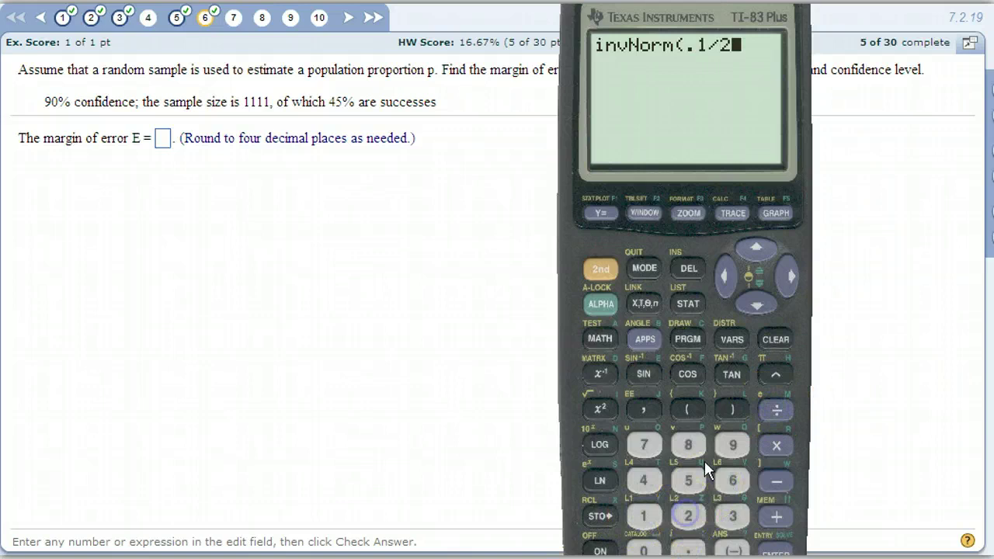
left_click(730, 409)
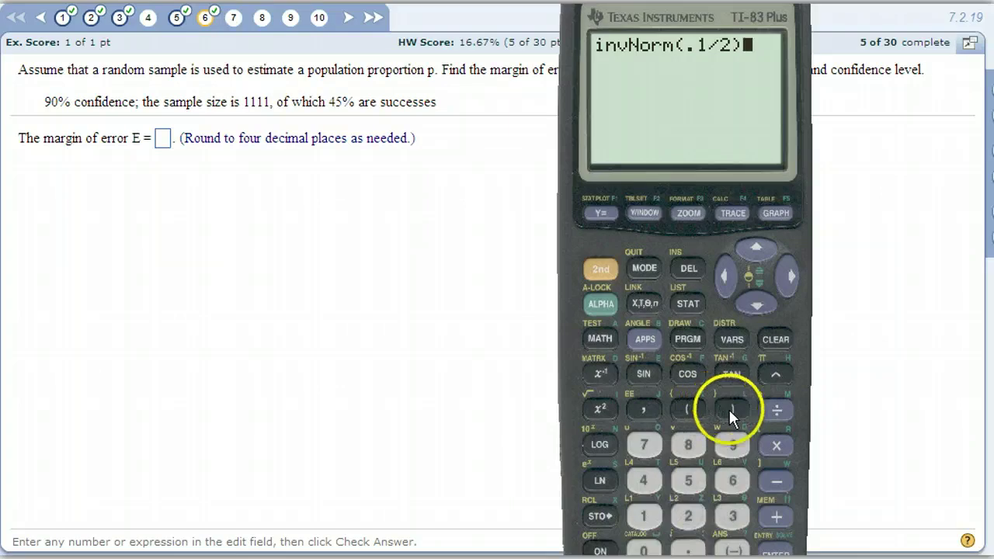
left_click(777, 550)
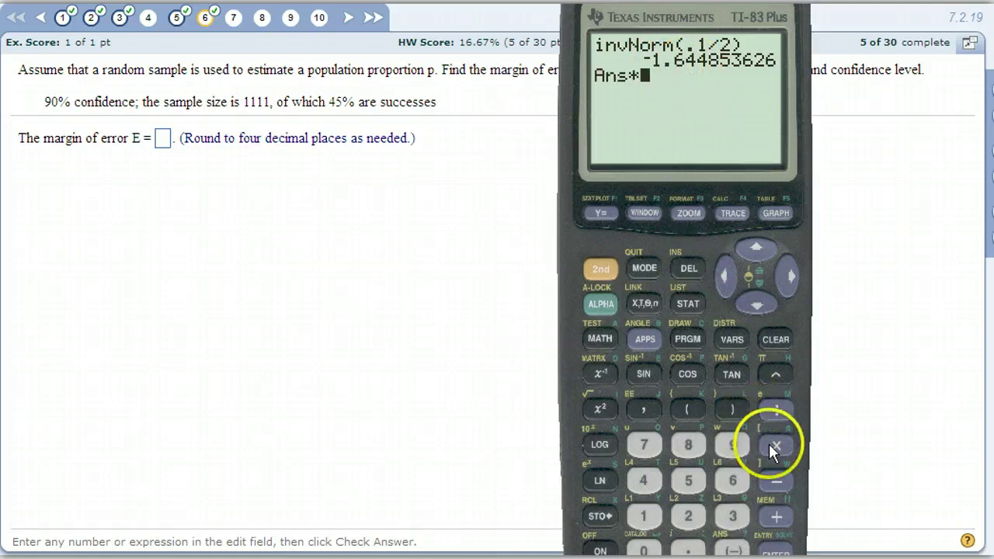
Step: Multiply the previous answer by √(.45*.55/1111) and evaluate the margin of error
left_click(594, 269)
left_click(600, 407)
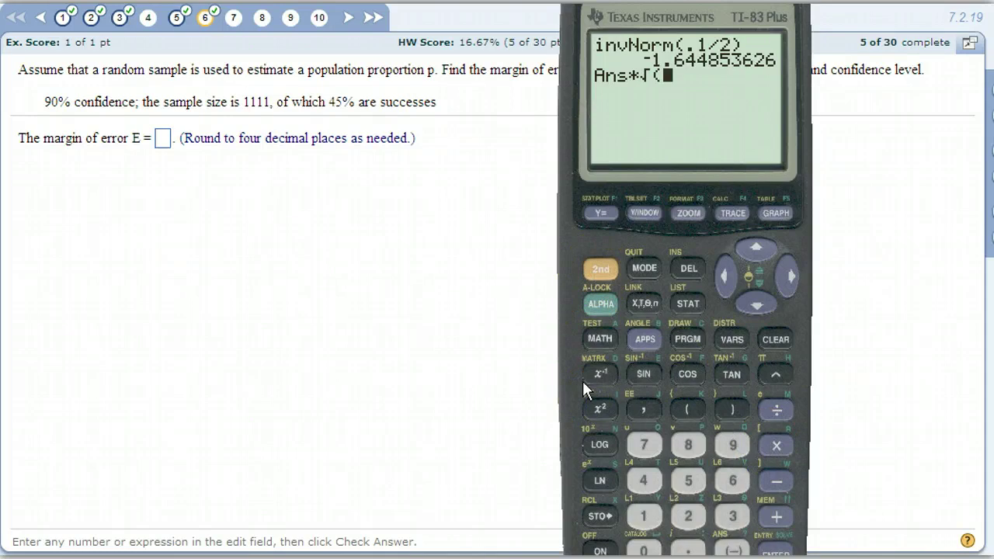
left_click(690, 550)
left_click(643, 480)
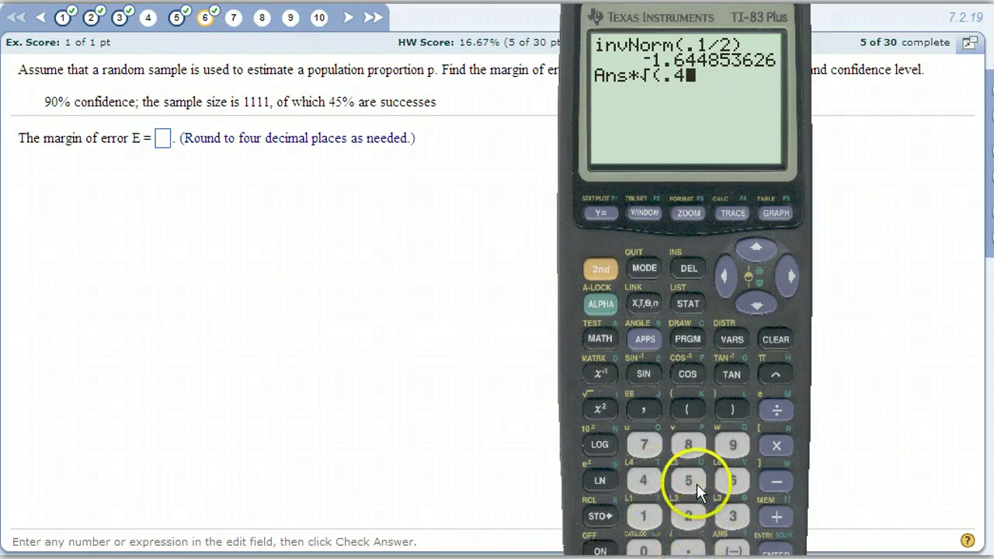
left_click(691, 483)
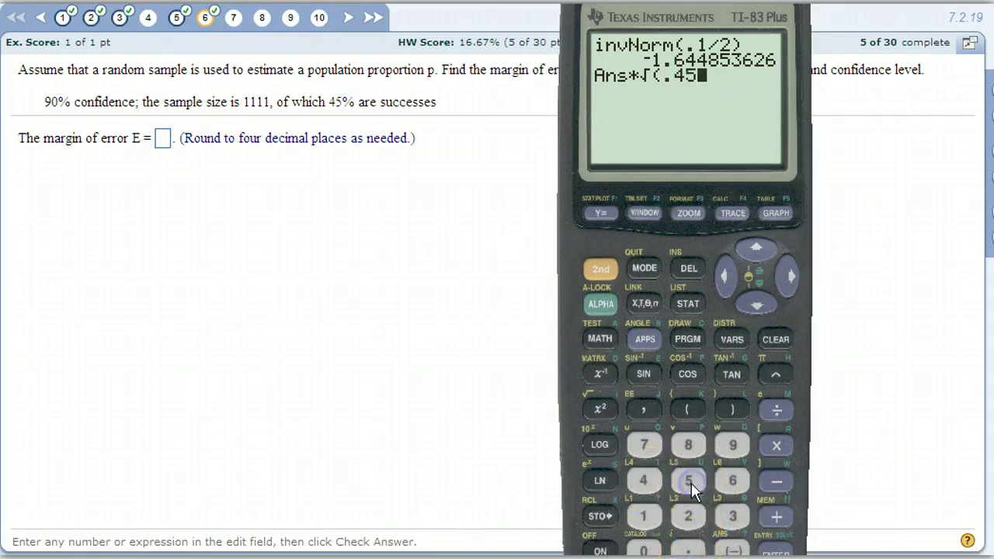
left_click(774, 448)
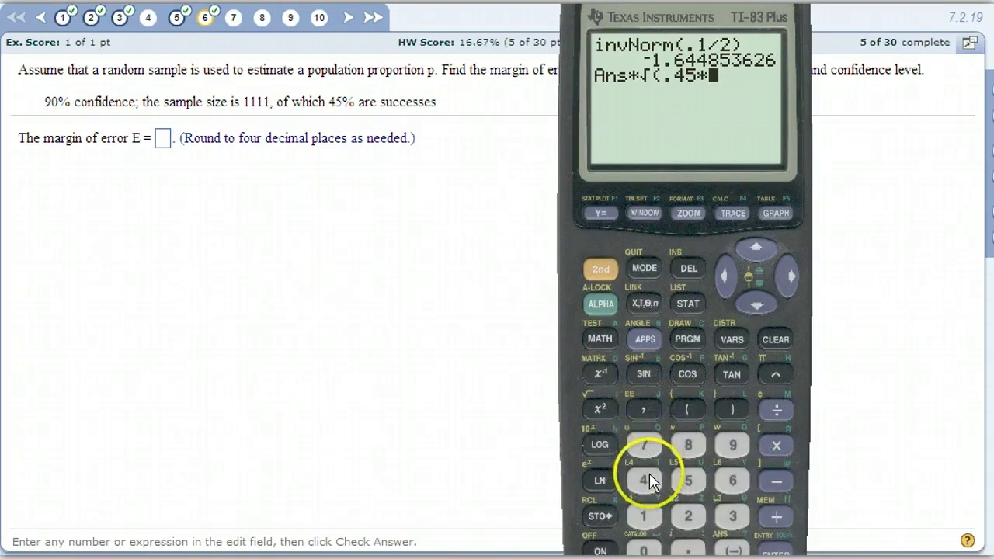
left_click(689, 548)
left_click(679, 489)
left_click(679, 486)
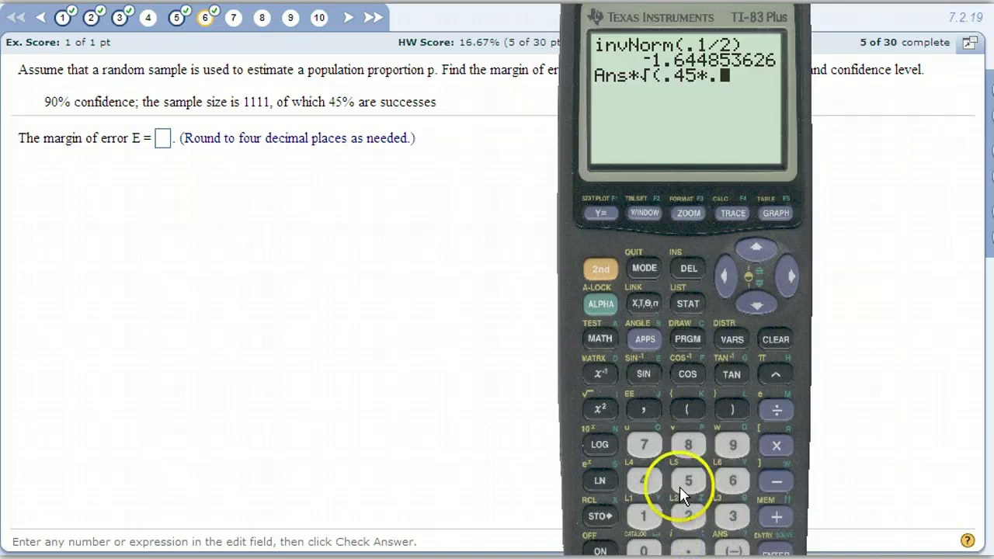
left_click(770, 407)
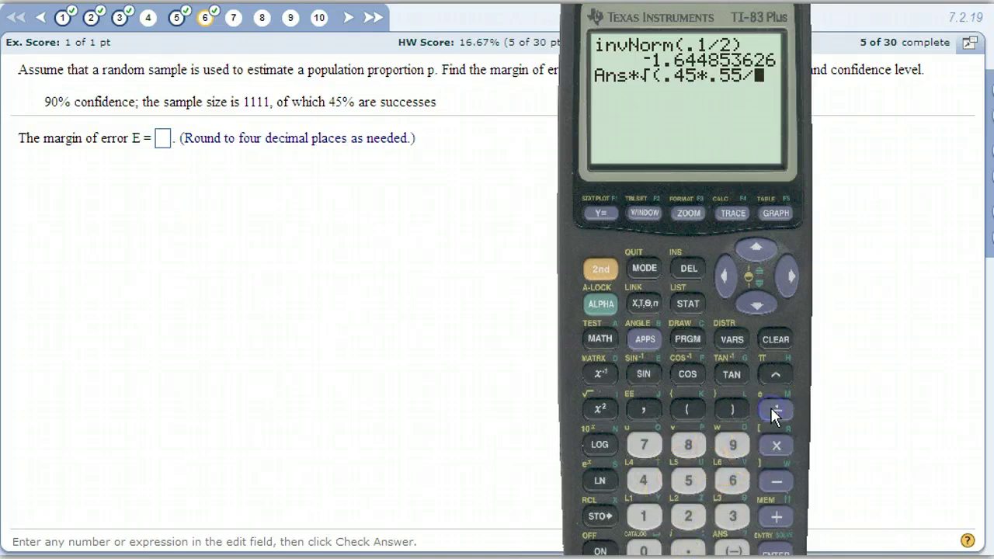
left_click(646, 516)
left_click(646, 515)
left_click(646, 516)
left_click(646, 516)
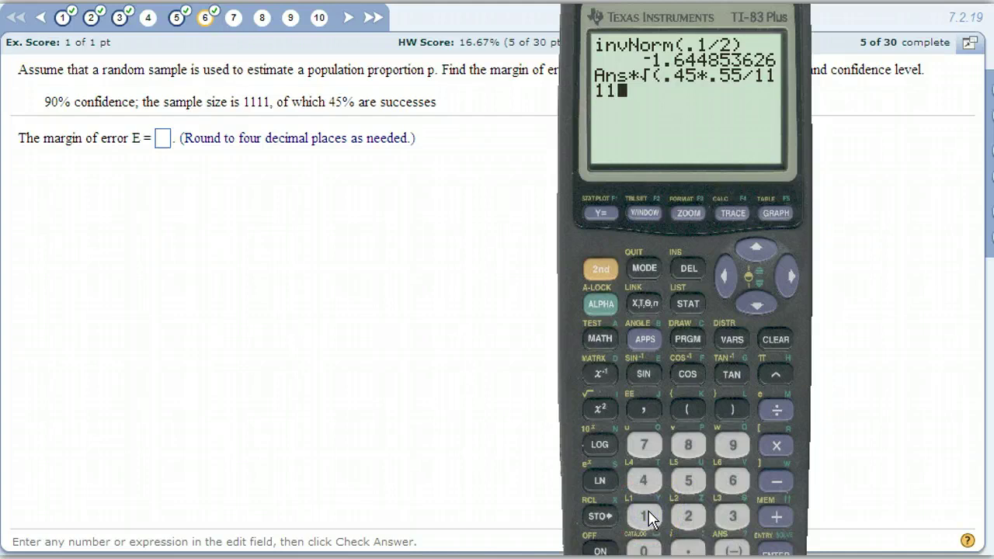
left_click(722, 411)
left_click(777, 550)
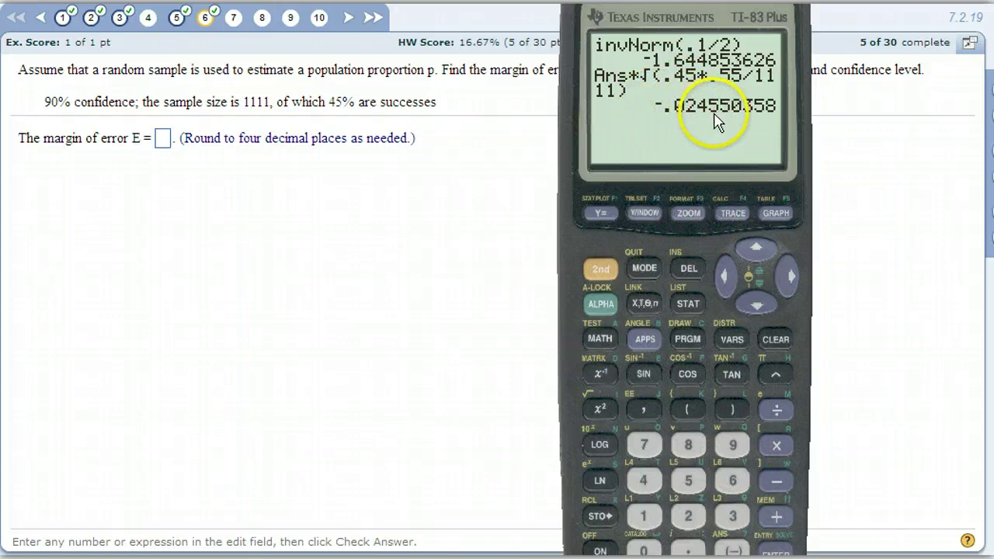
Step: Switch back to the homework and submit .0246 as the margin of error E for the 90% confidence exercise
key("alt+Tab")
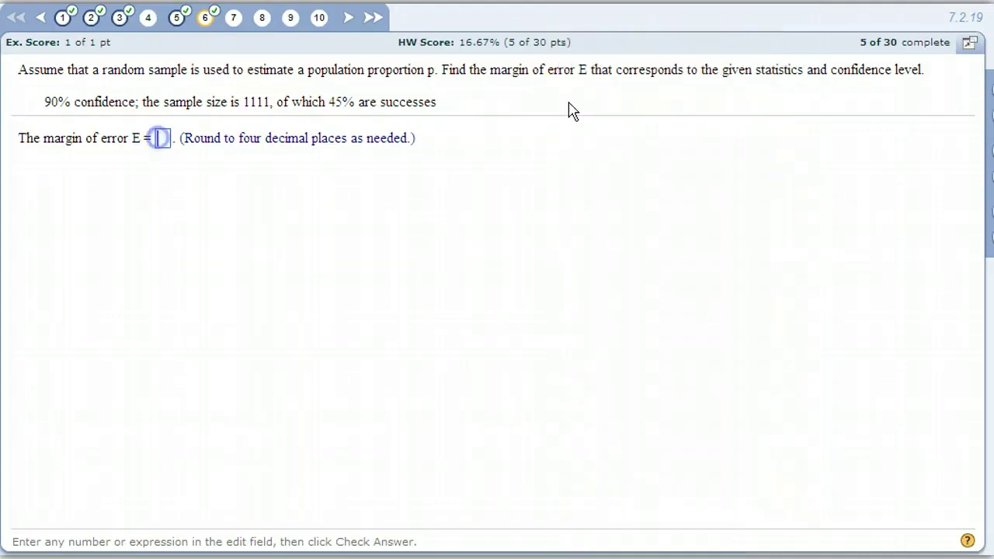
type(".0246")
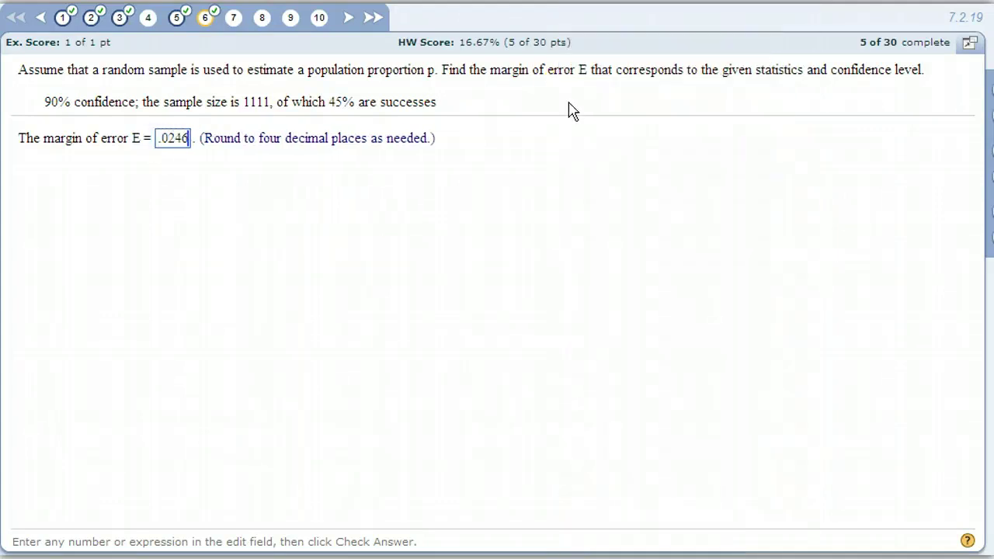
key("Return")
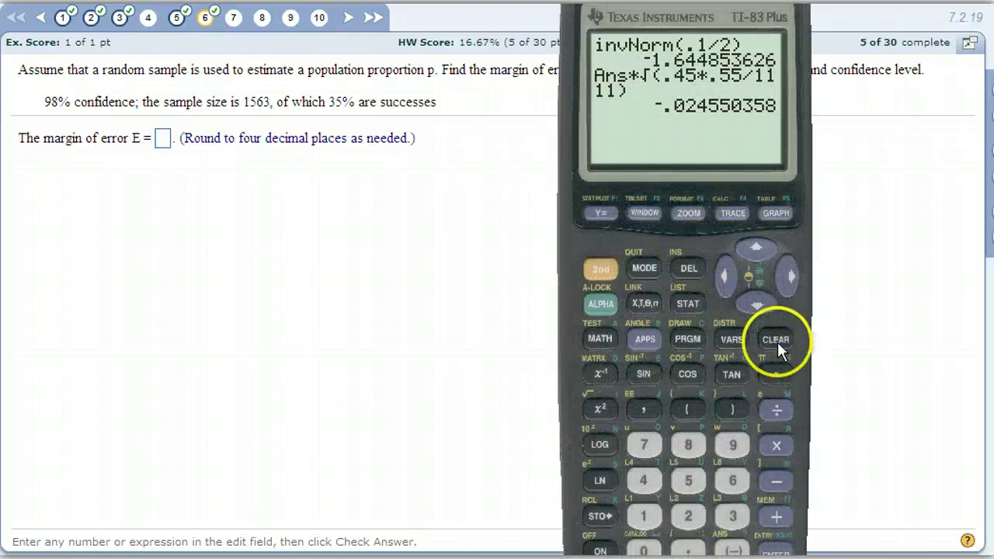
Step: Clear the calculator screen and insert the invNorm function for the 98% confidence exercise
left_click(777, 341)
left_click(608, 255)
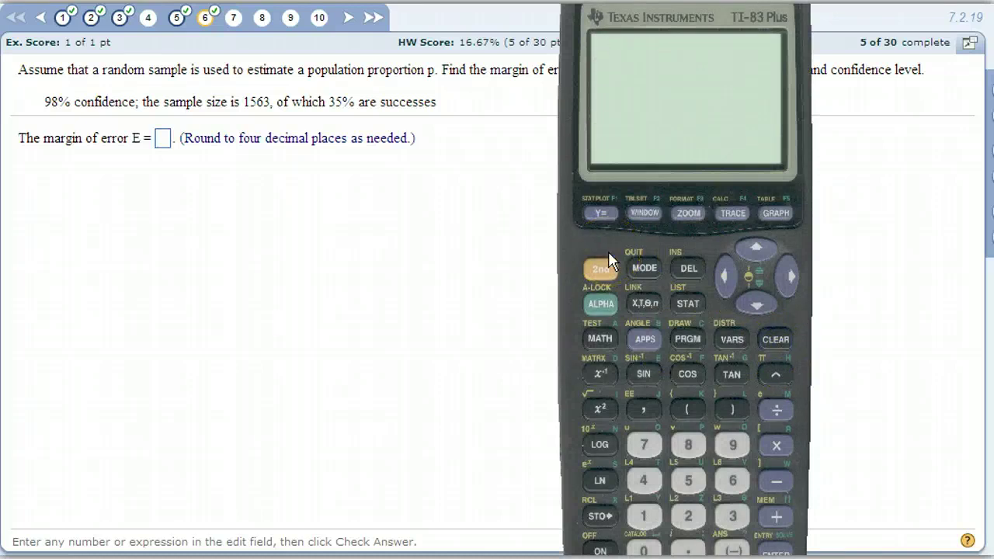
left_click(607, 264)
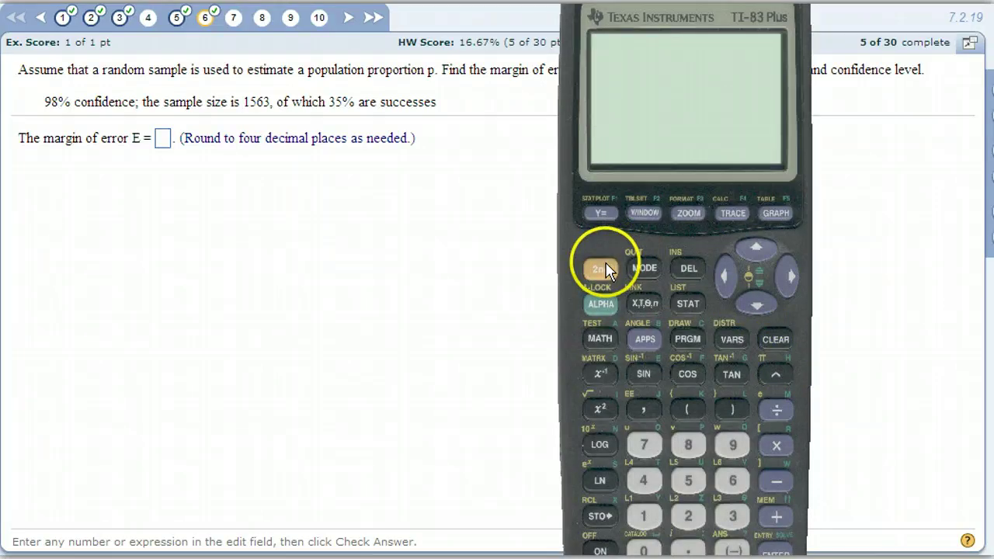
left_click(726, 333)
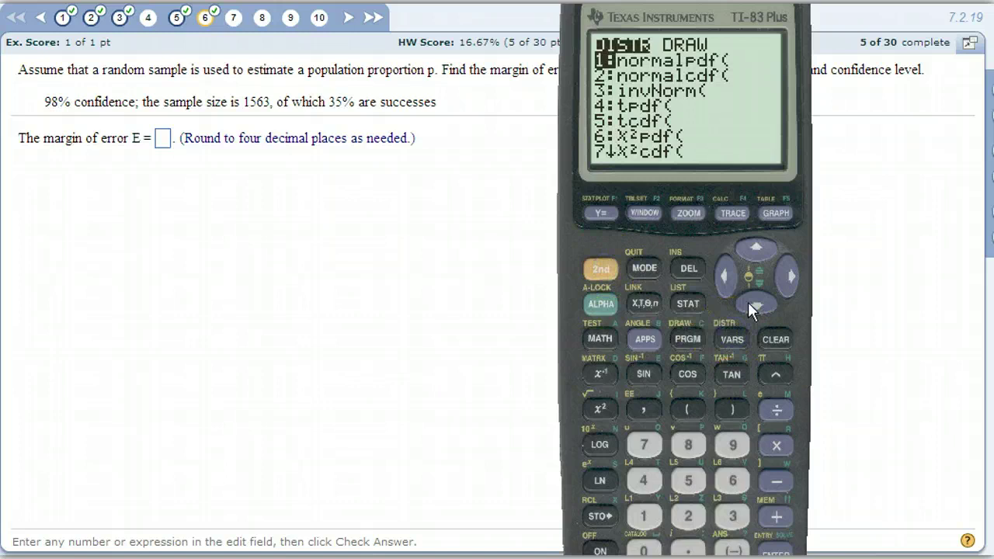
left_click(749, 306)
left_click(749, 305)
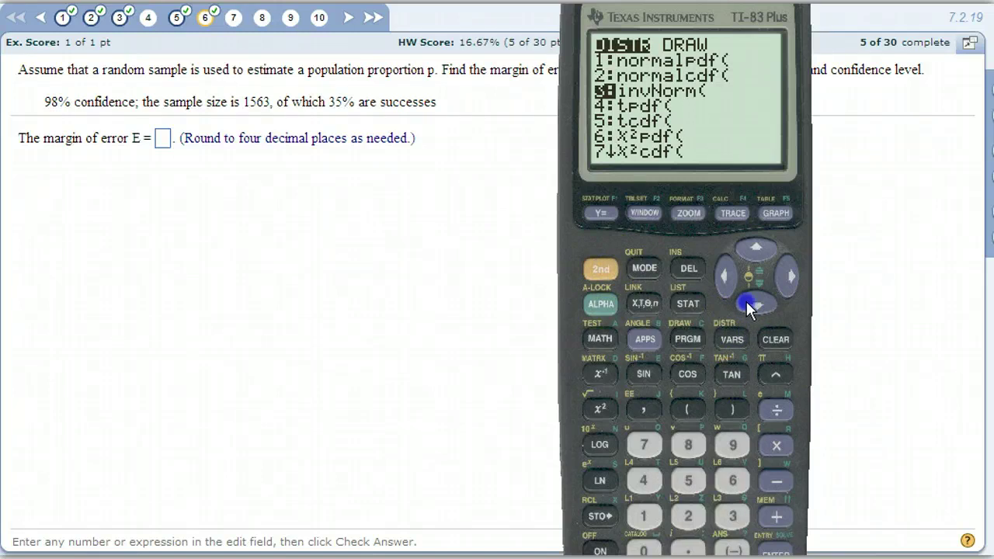
left_click(770, 548)
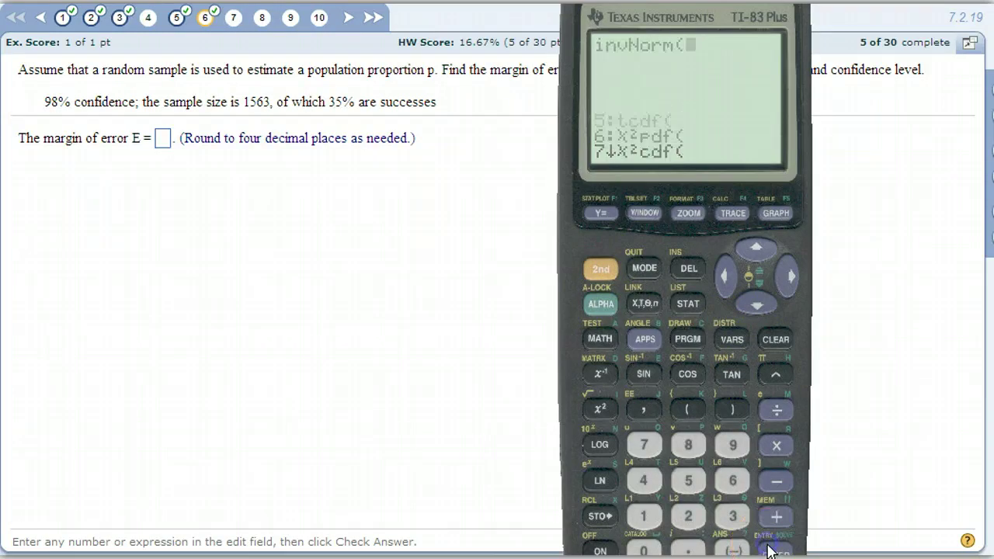
Step: Enter .02/2 as the invNorm argument and evaluate it to get the critical value for 98% confidence
left_click(688, 549)
left_click(647, 549)
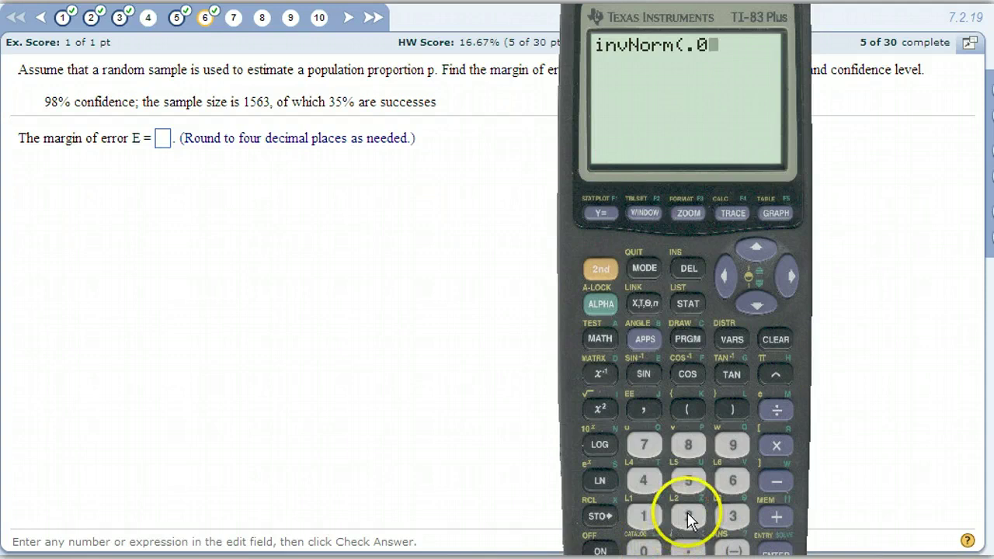
left_click(688, 518)
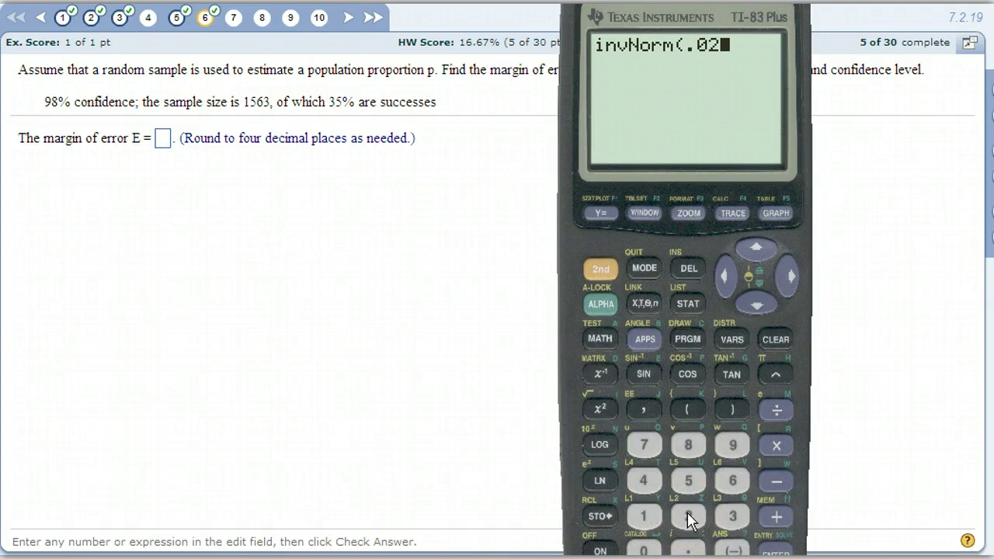
left_click(772, 406)
left_click(688, 519)
left_click(729, 405)
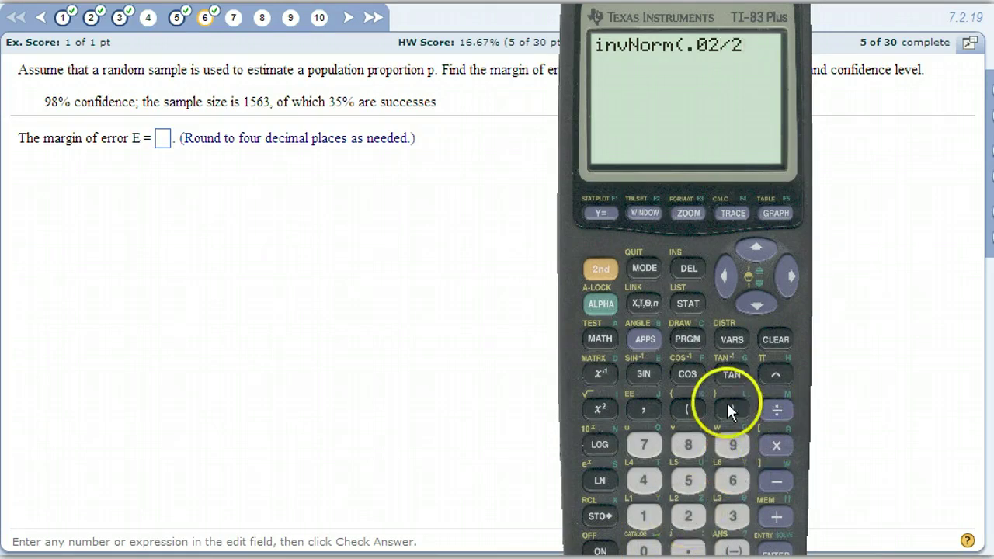
left_click(771, 548)
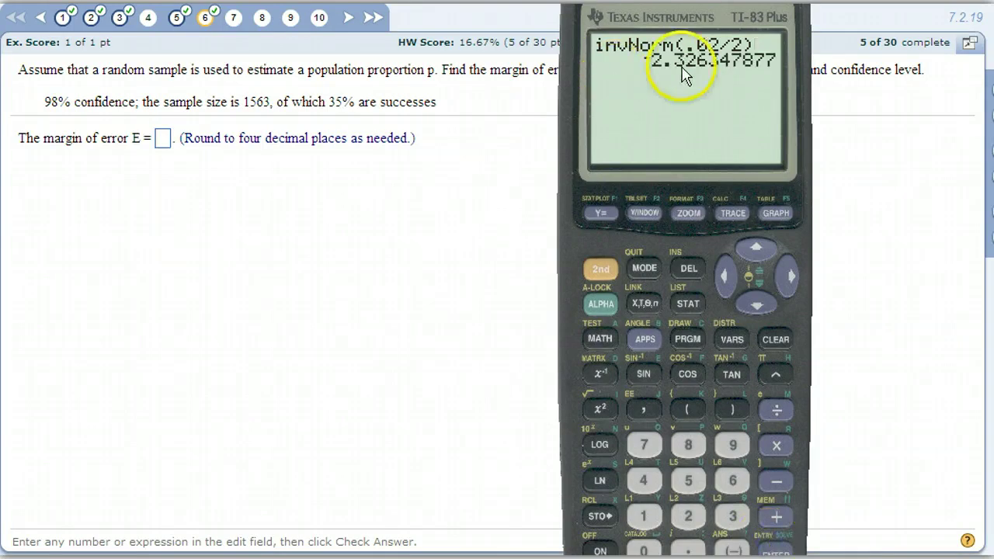
Step: Multiply the previous answer by a square root and enter .35*.65 as the product under the root
left_click(682, 73)
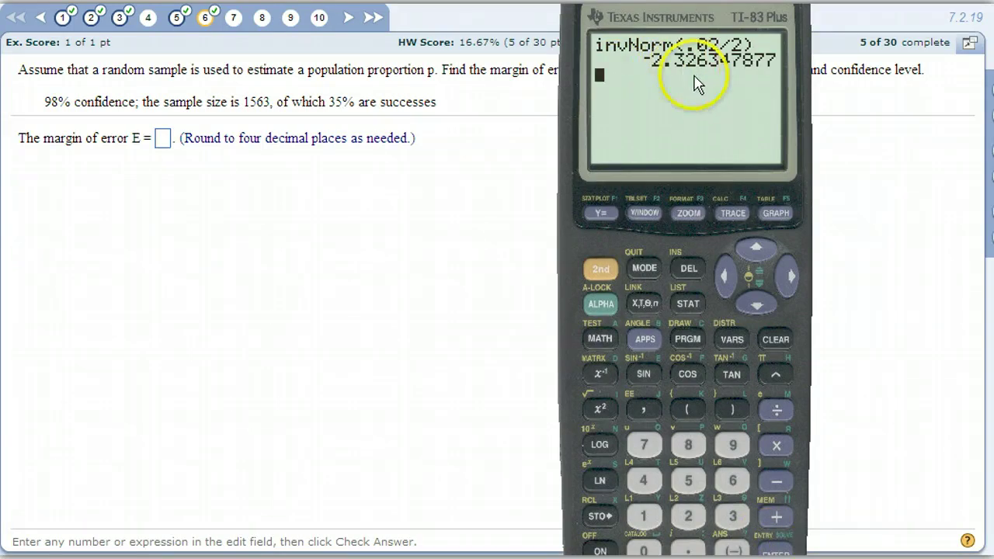
left_click(601, 269)
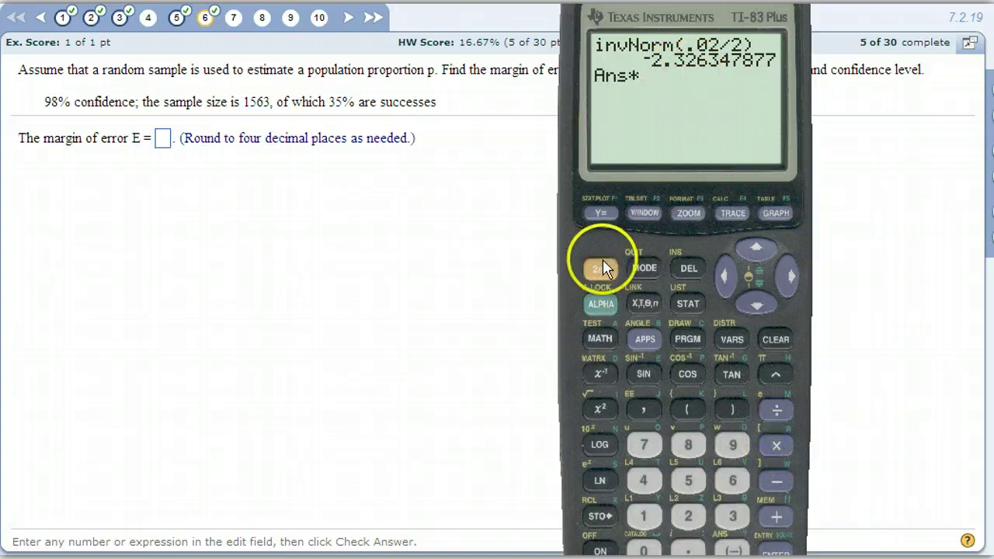
left_click(594, 409)
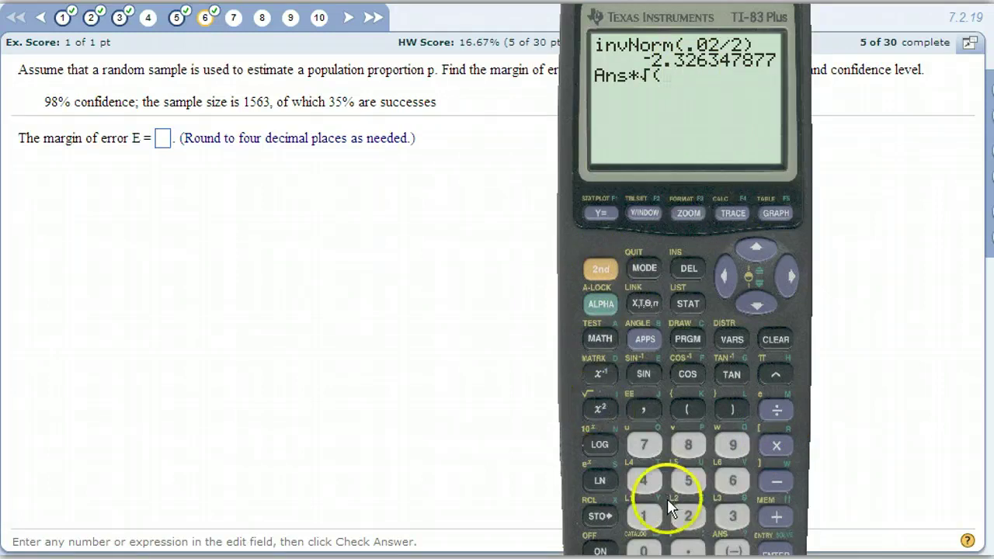
left_click(689, 549)
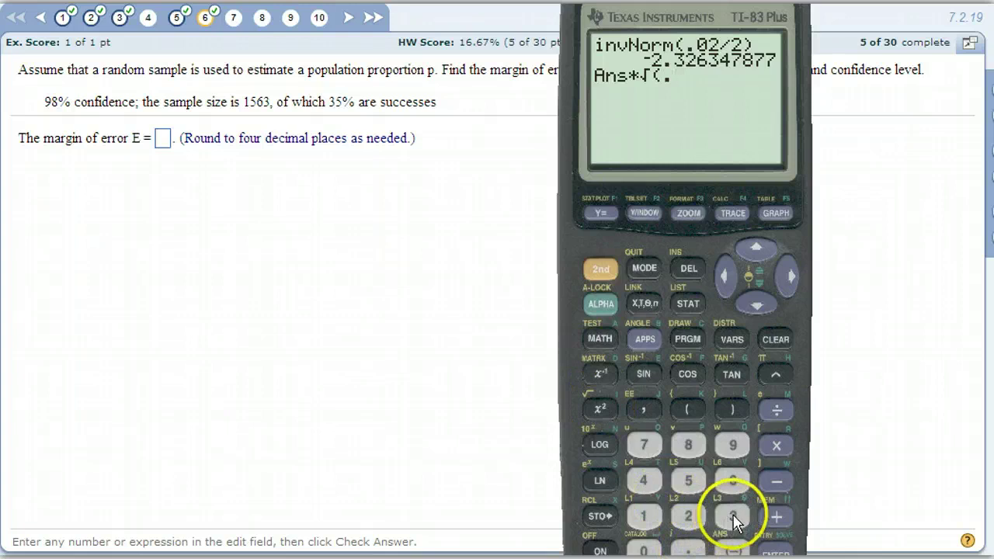
left_click(732, 517)
left_click(688, 481)
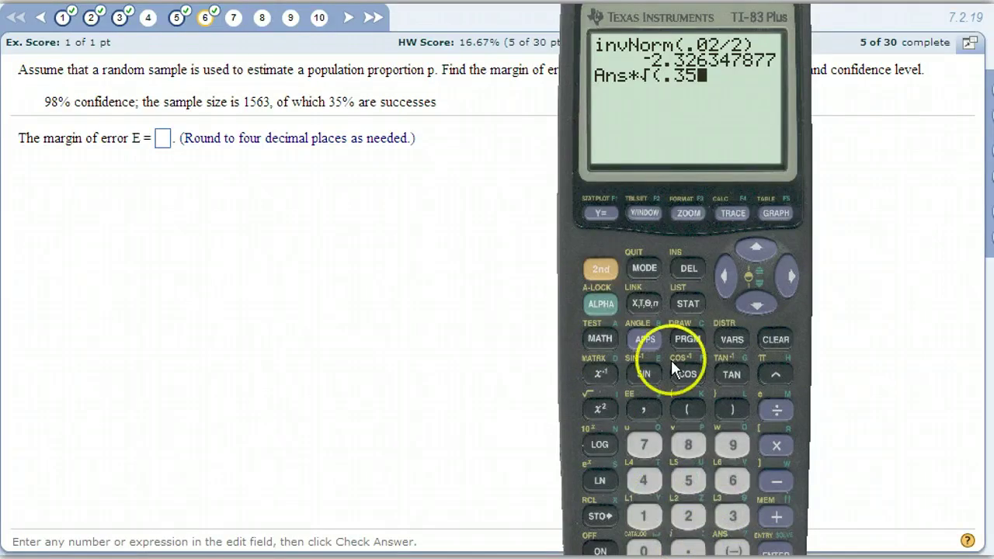
left_click(771, 448)
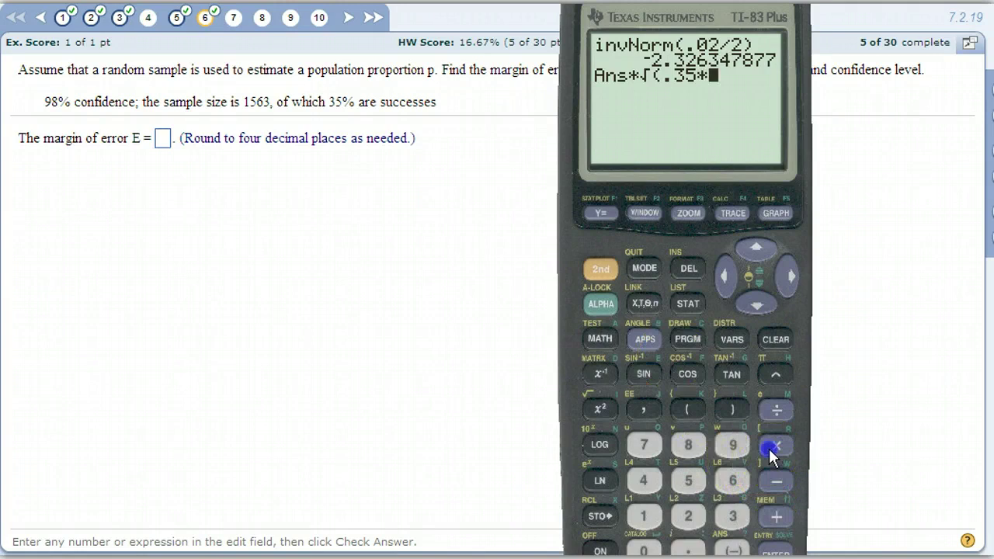
left_click(688, 545)
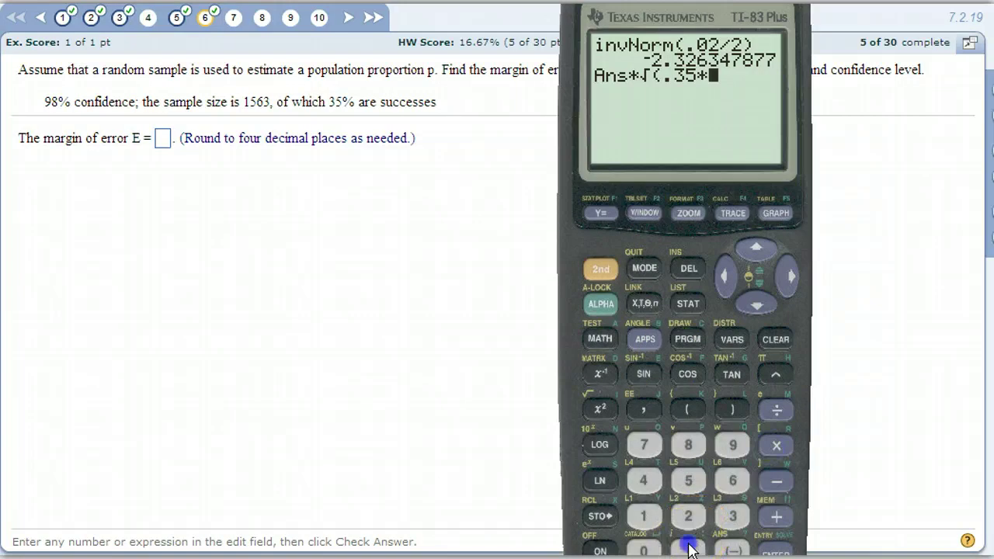
left_click(732, 480)
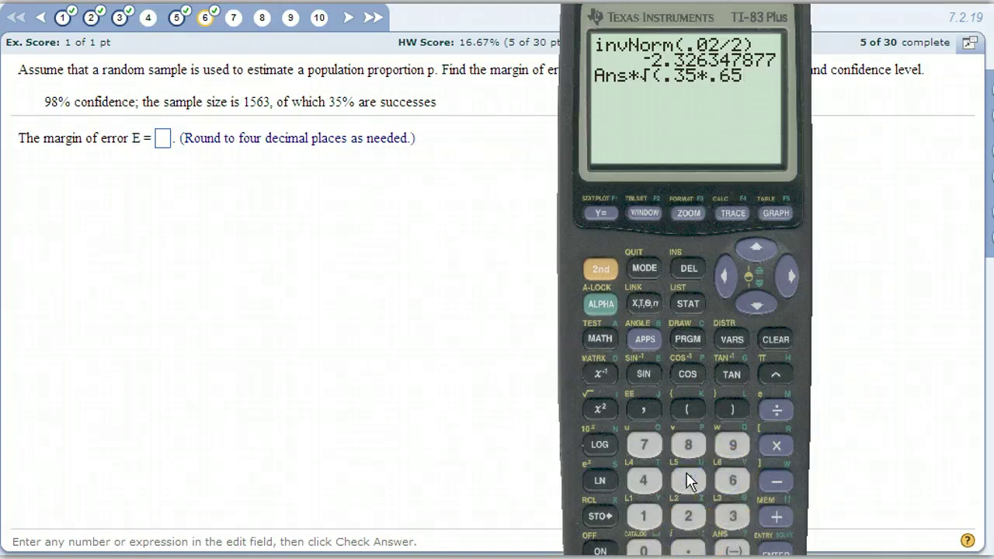
Step: Divide the product under the root by the sample size 1563, close the parenthesis and evaluate the margin of error
left_click(776, 411)
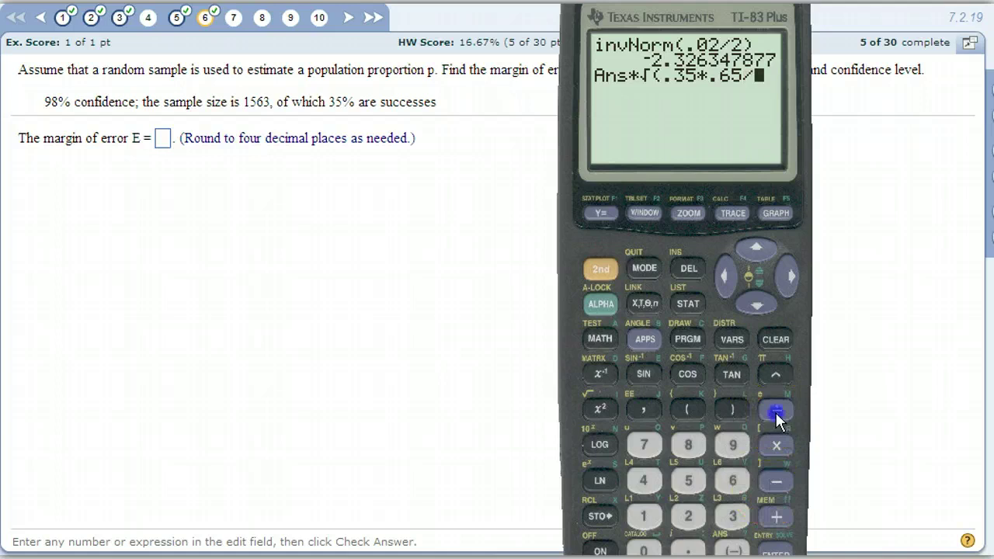
left_click(644, 516)
left_click(688, 483)
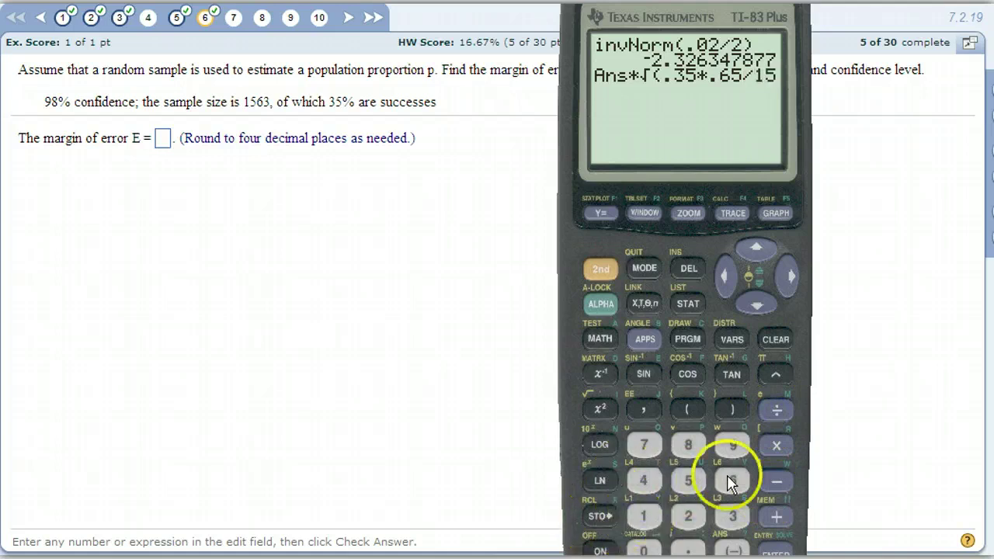
left_click(733, 480)
left_click(733, 516)
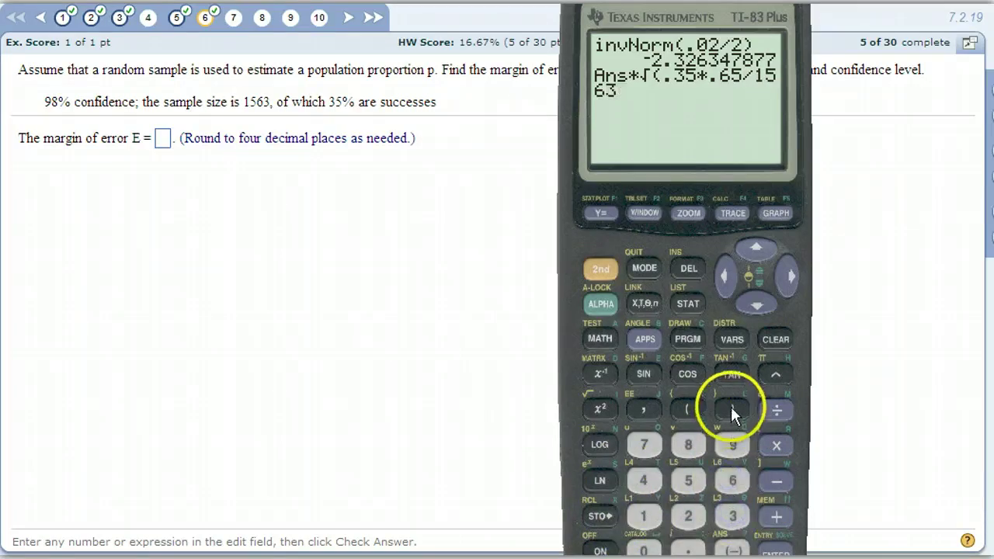
left_click(731, 408)
left_click(778, 549)
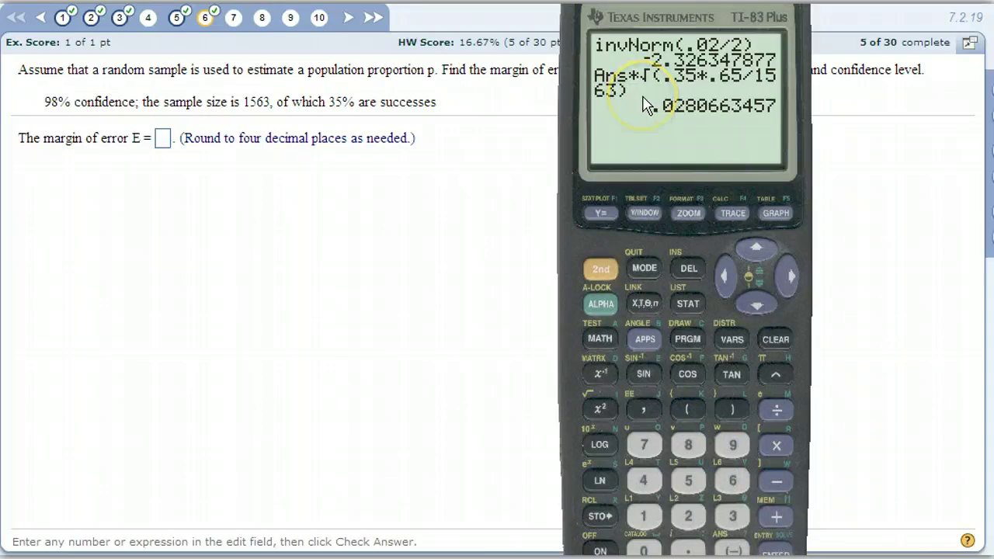
Step: Switch back to the homework and enter .0281 as the margin of error E for the 98% confidence exercise
left_click(581, 102)
type(".0281")
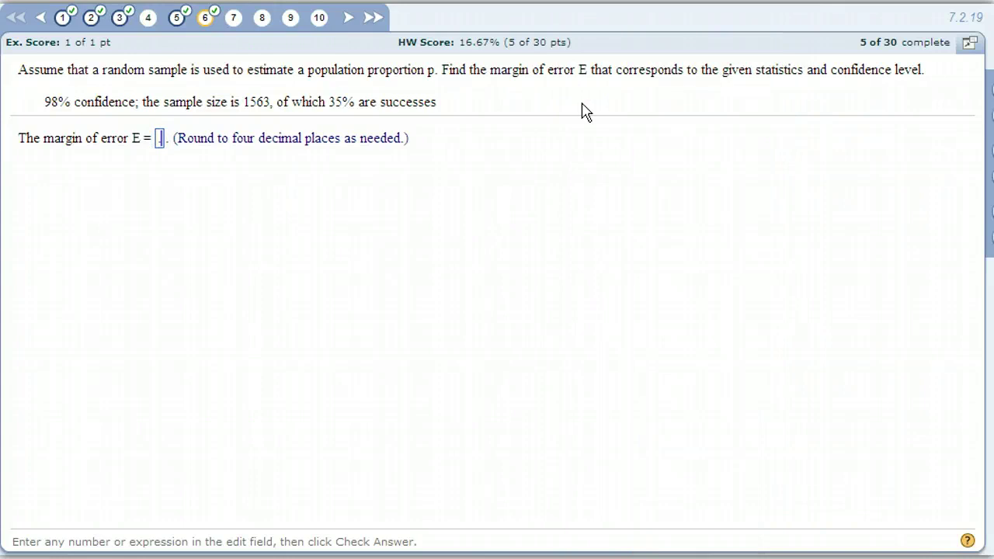